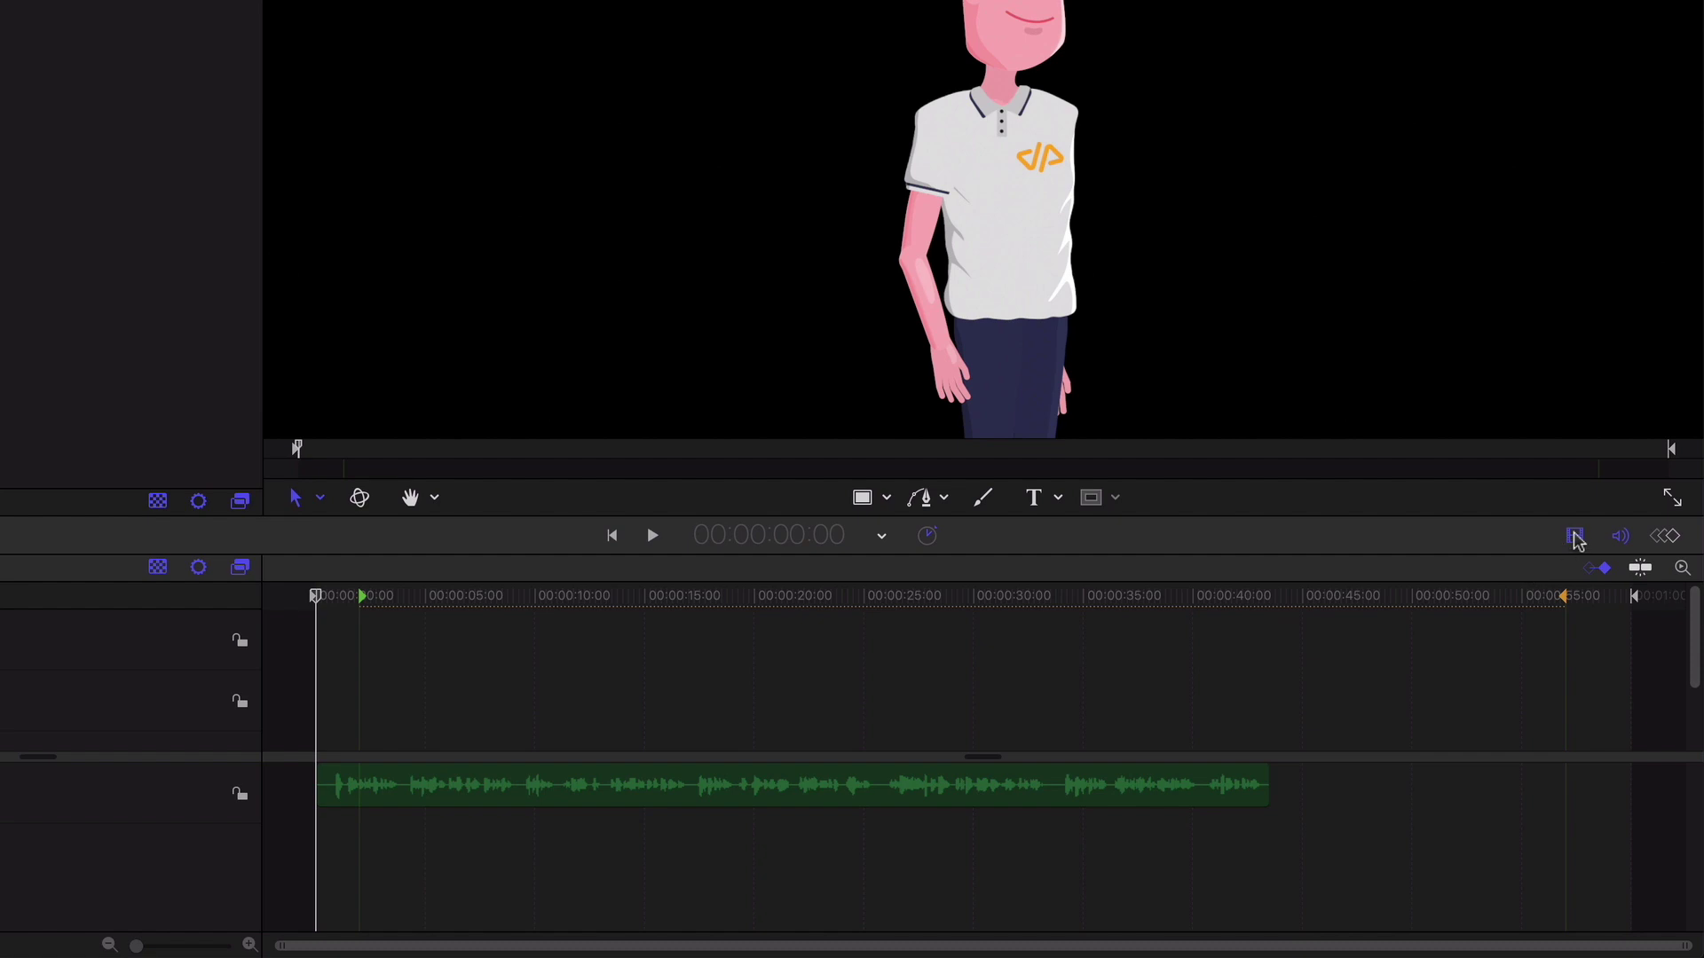
Limit the timeline to its audio tracks and delete the existing Voice track.
{"action": "left_click", "coordinate": [1576, 537]}
{"action": "left_click", "coordinate": [789, 639]}
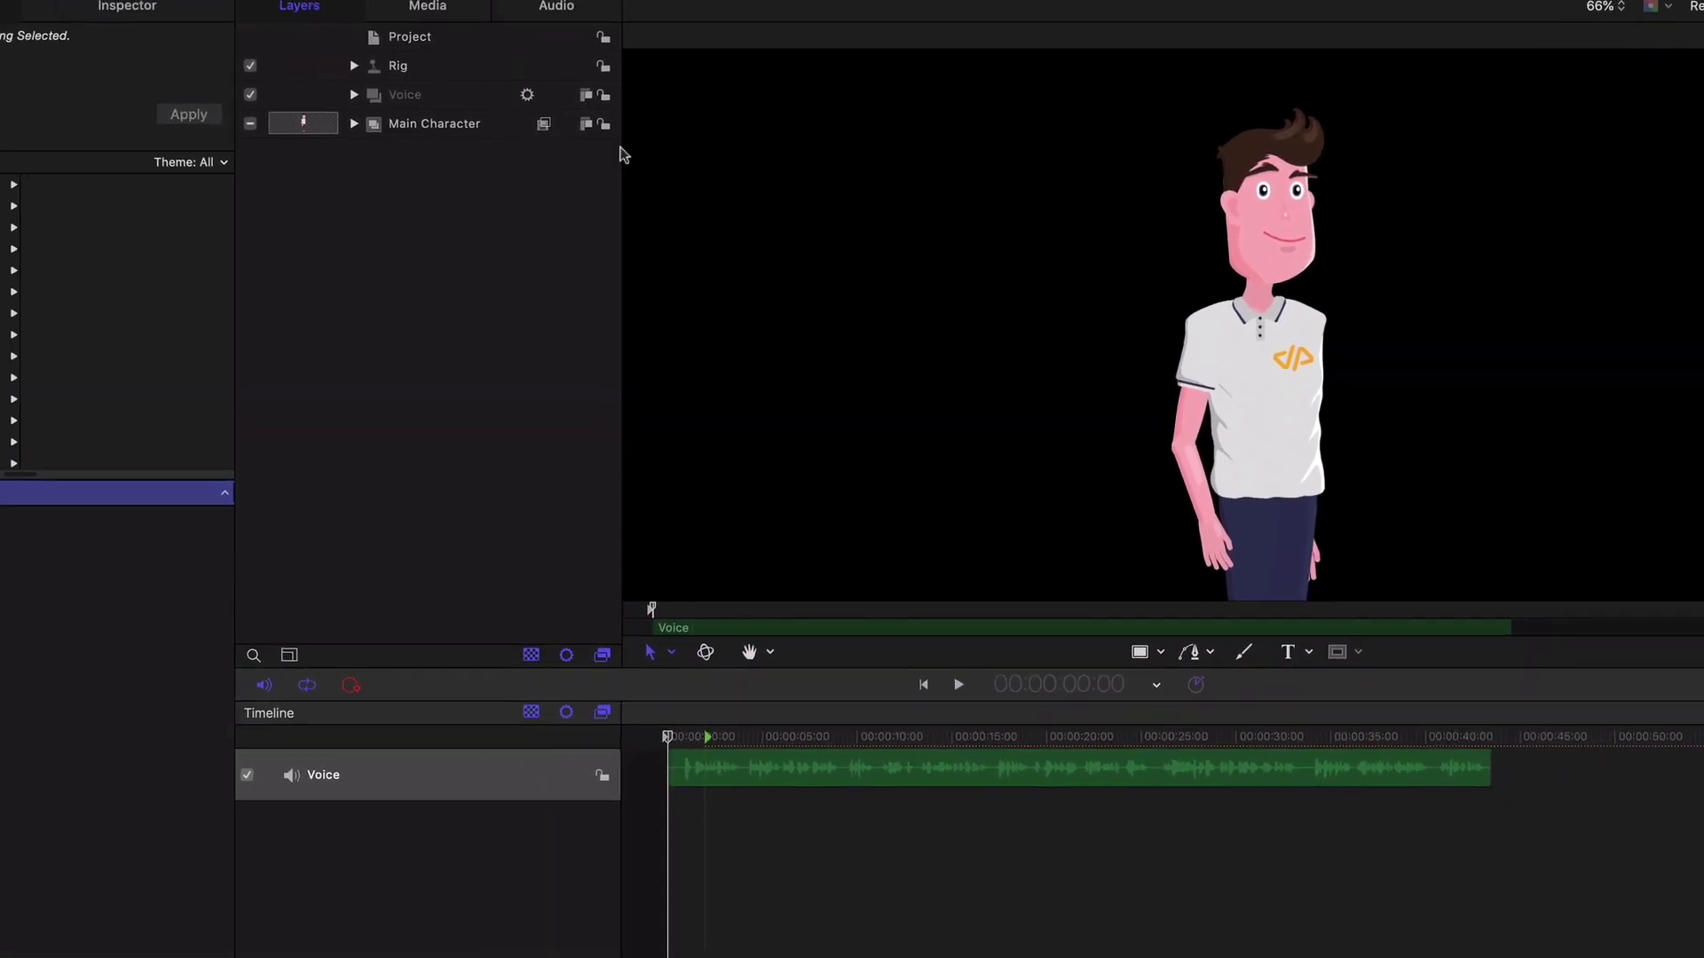
{"action": "left_click", "coordinate": [574, 17]}
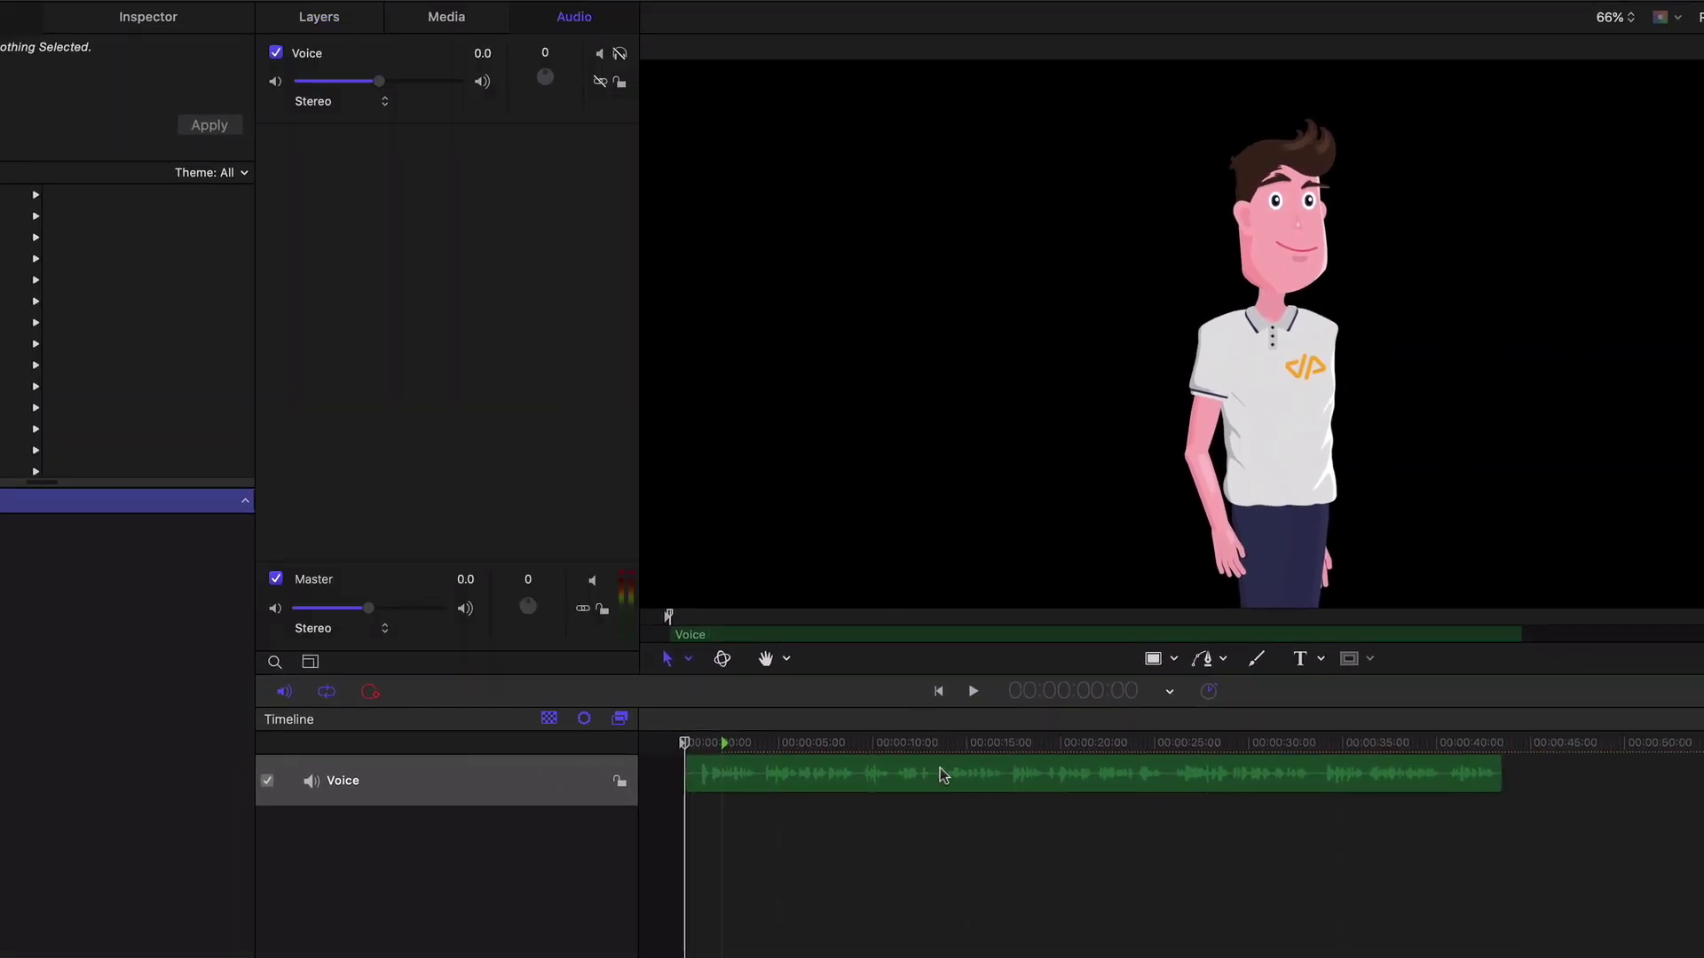
{"action": "key", "text": "BackSpace"}
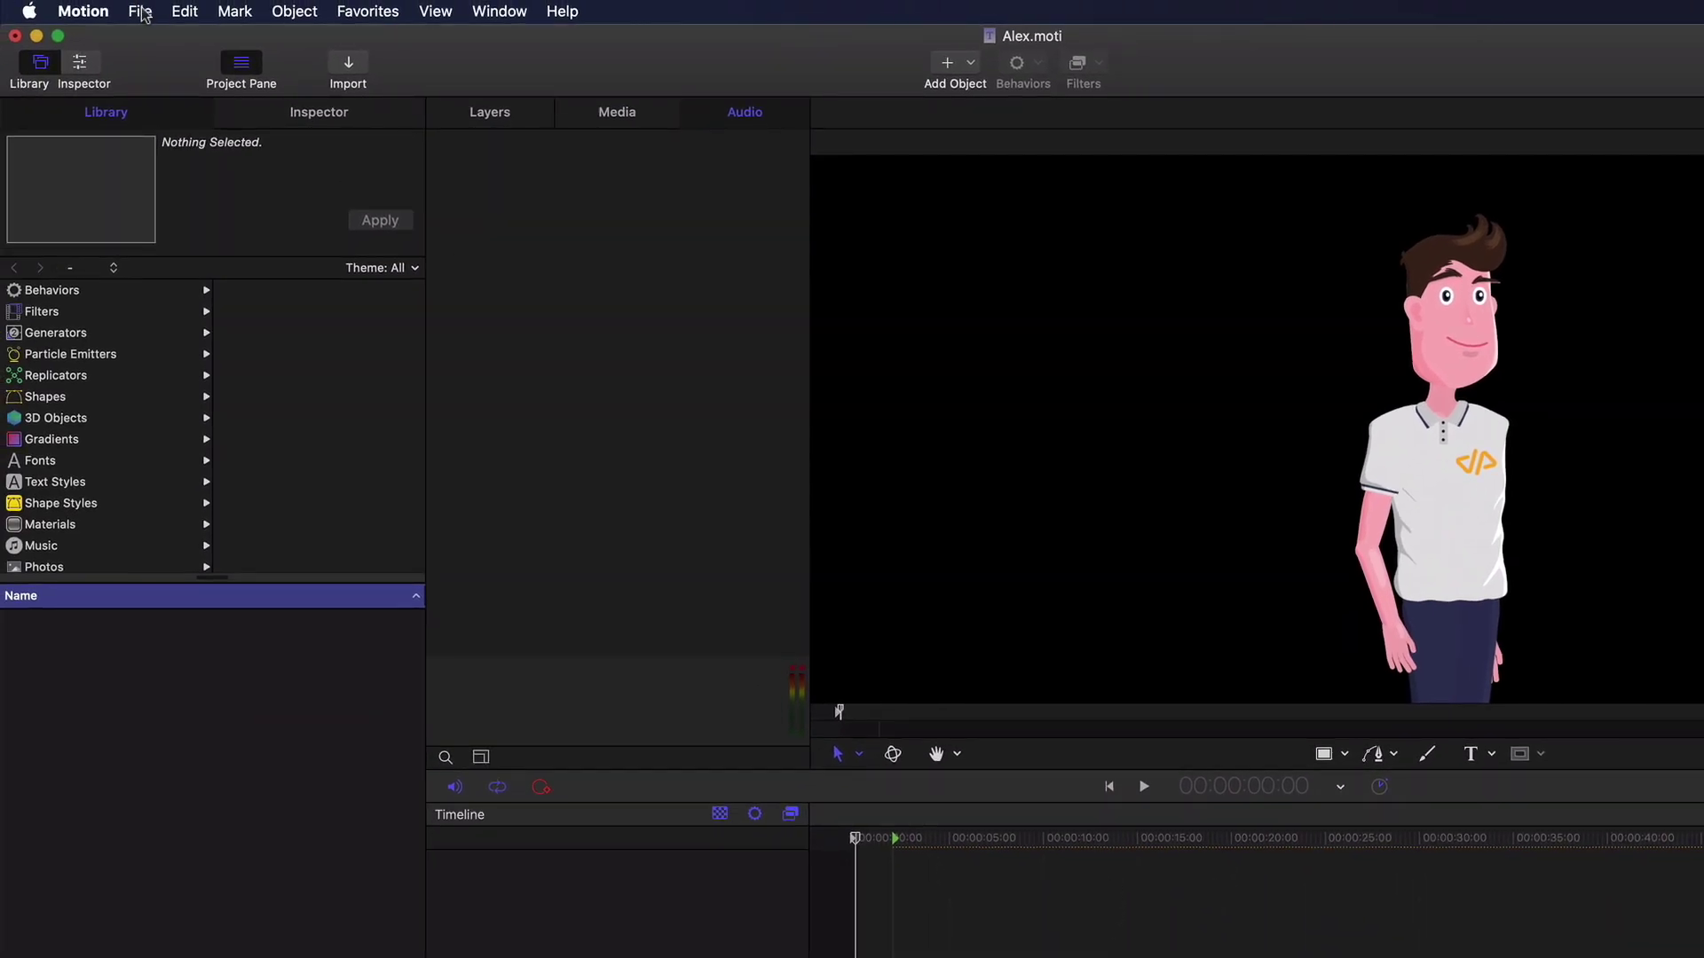
Import Voice 1.mp3, Voice 2.mp3, Voice 3.mp3 and Voice 4.mp3 from the Voice Over folder.
{"action": "left_click", "coordinate": [140, 12]}
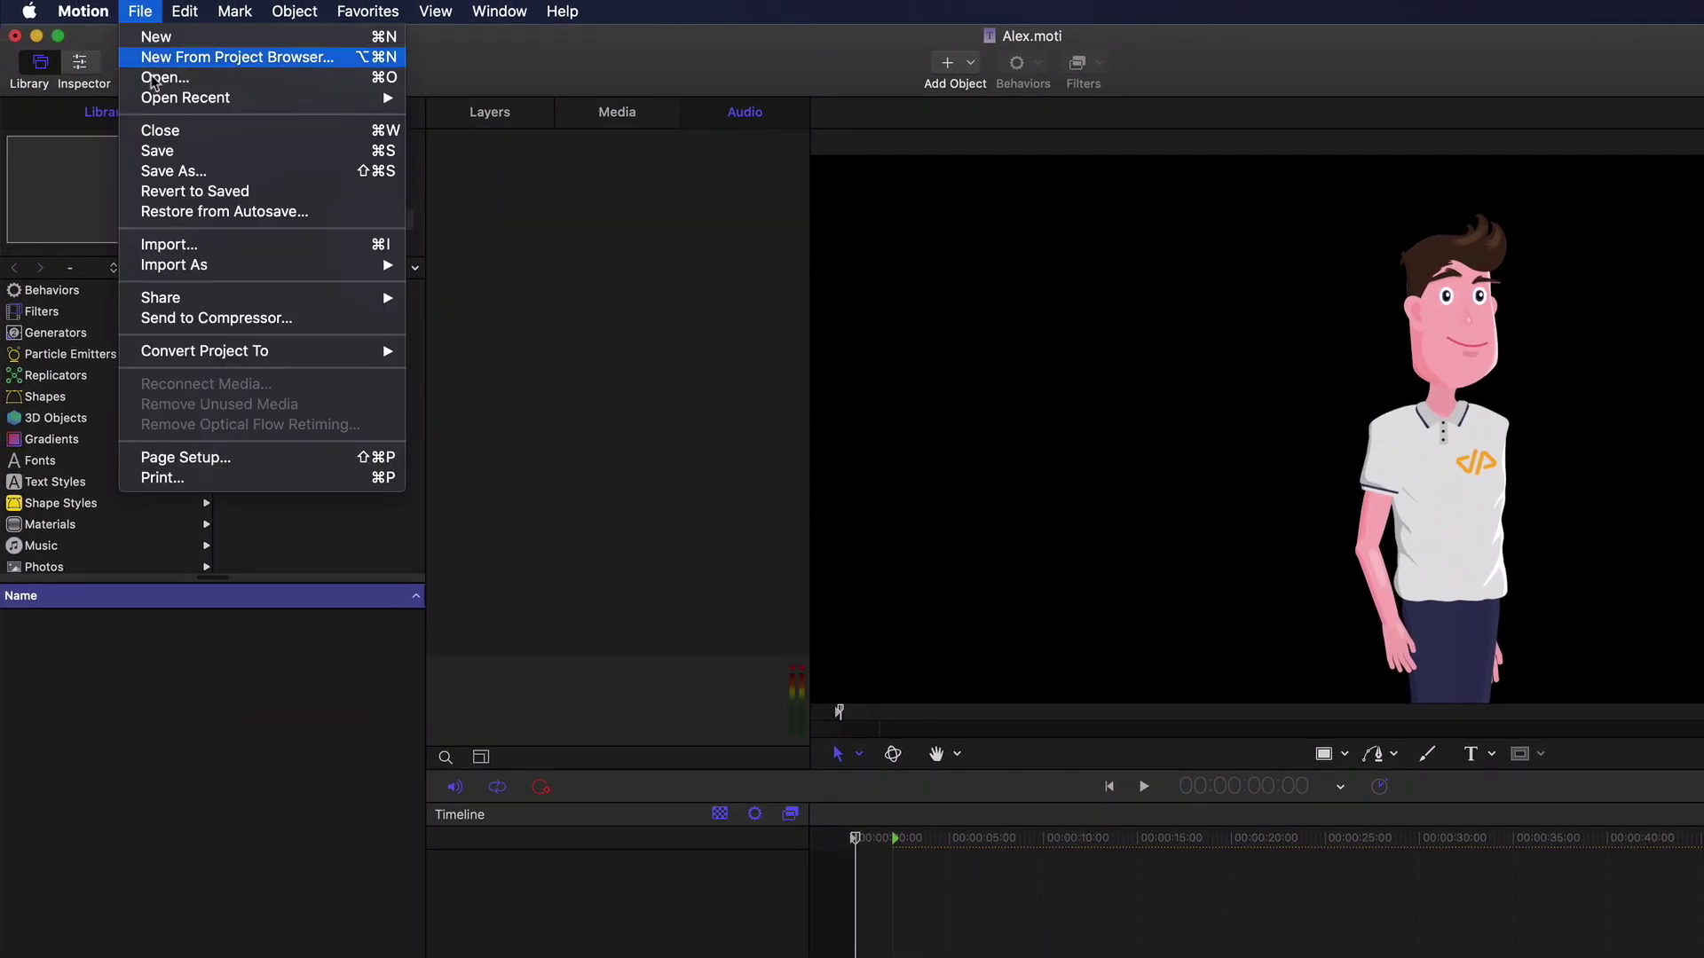
{"action": "left_click", "coordinate": [187, 252]}
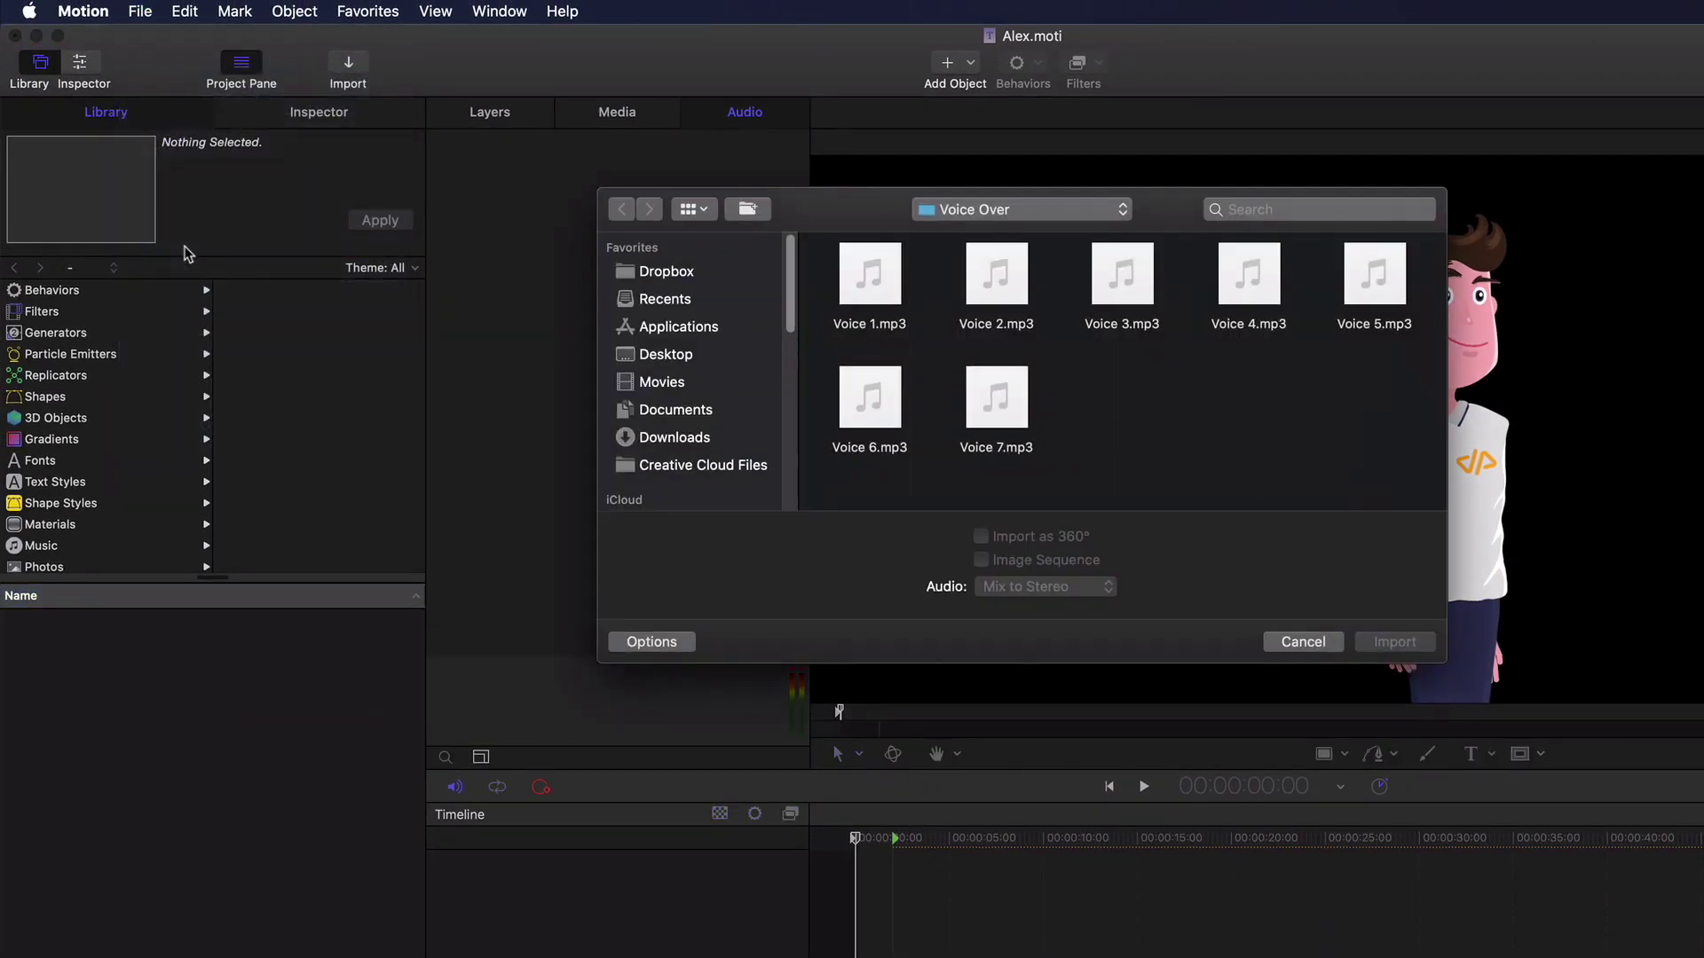
{"action": "left_click_drag", "start_coordinate": [817, 277], "coordinate": [1279, 335]}
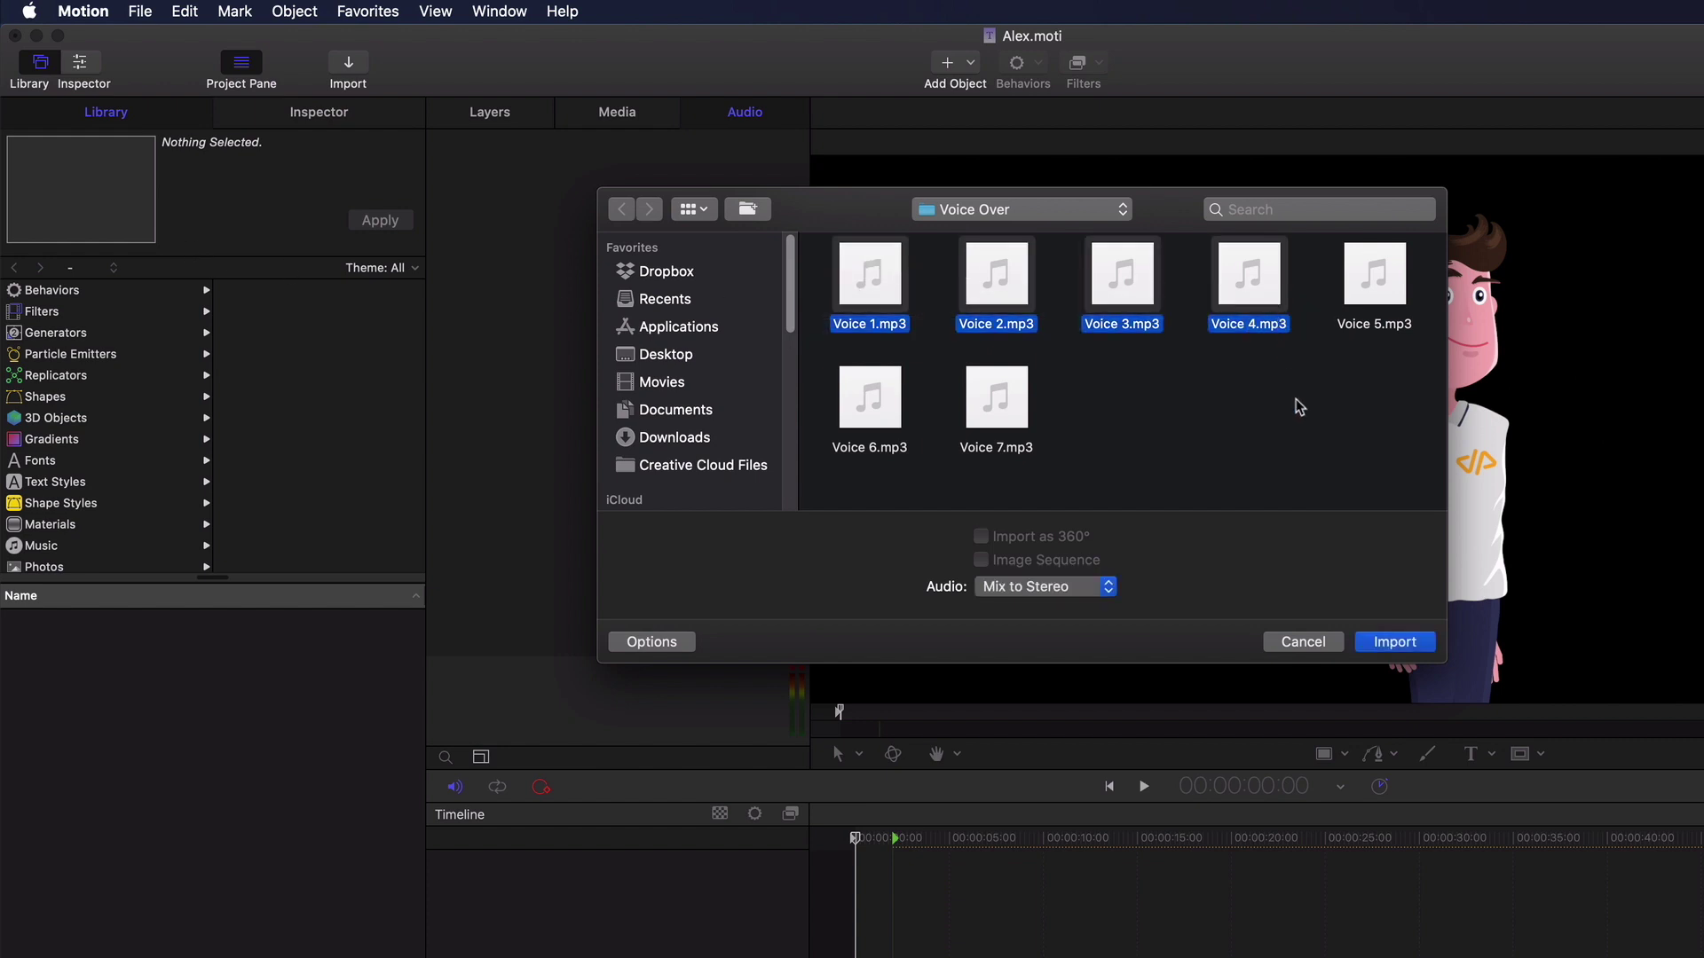
{"action": "left_click", "coordinate": [1394, 641]}
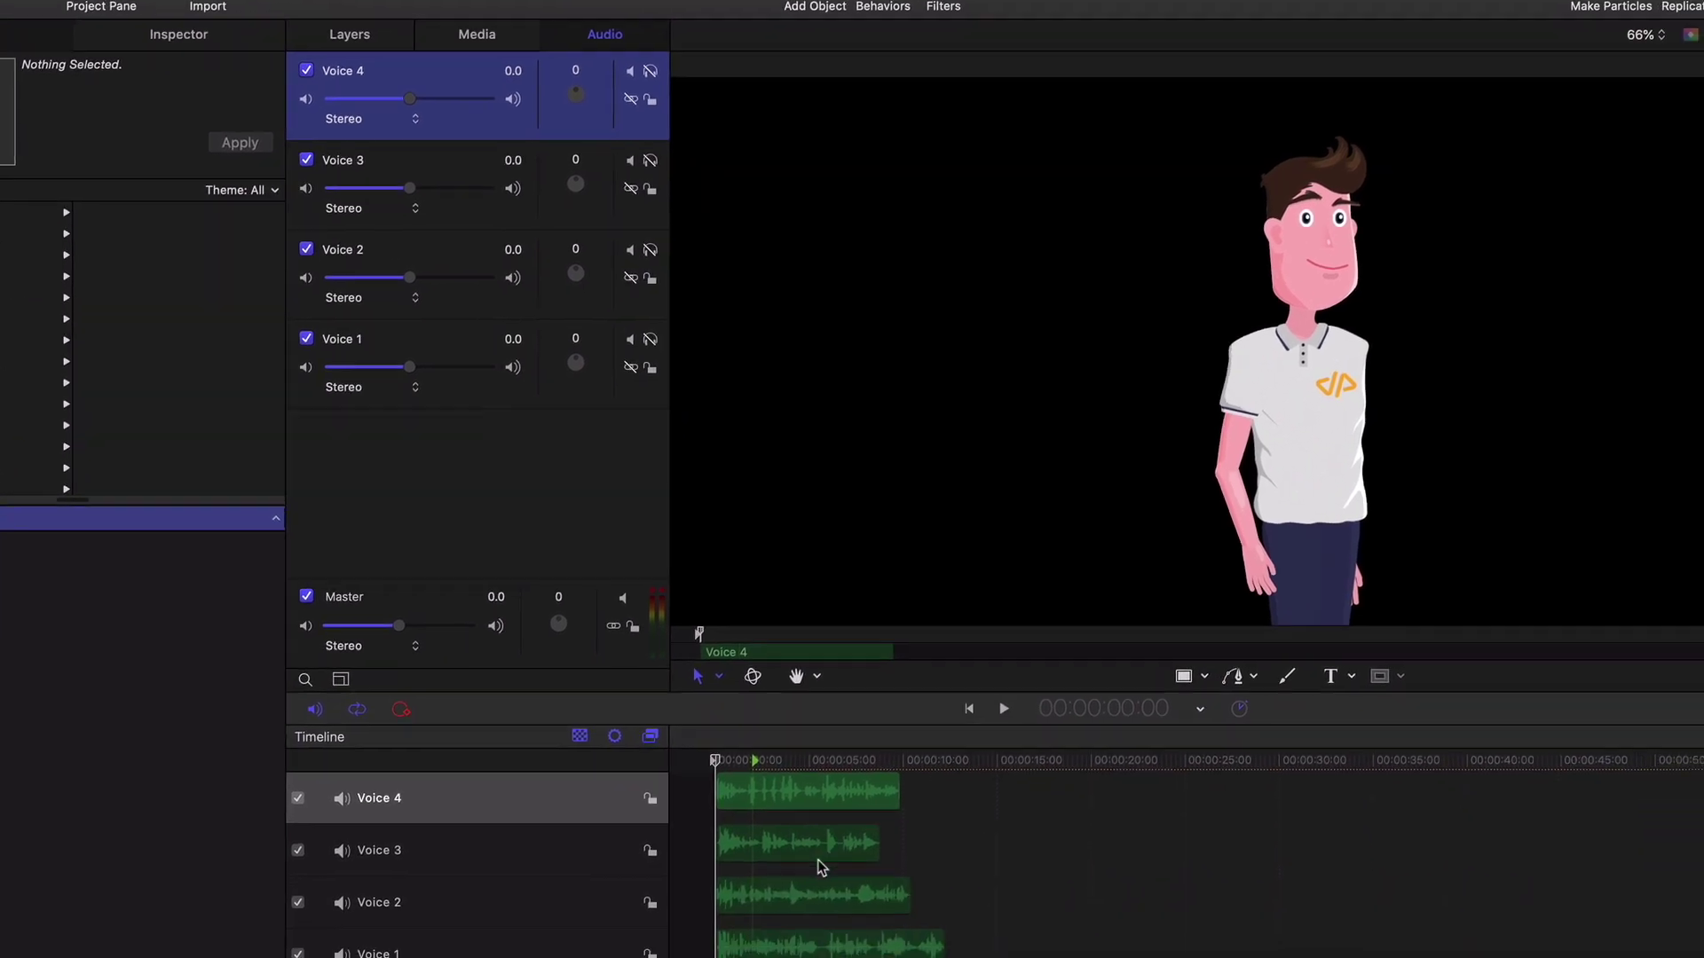
Arrange the Voice 2, Voice 3 and Voice 4 clips one after another behind Voice 1 on the timeline, leaving gaps between them.
{"action": "left_click_drag", "start_coordinate": [779, 888], "coordinate": [1028, 898]}
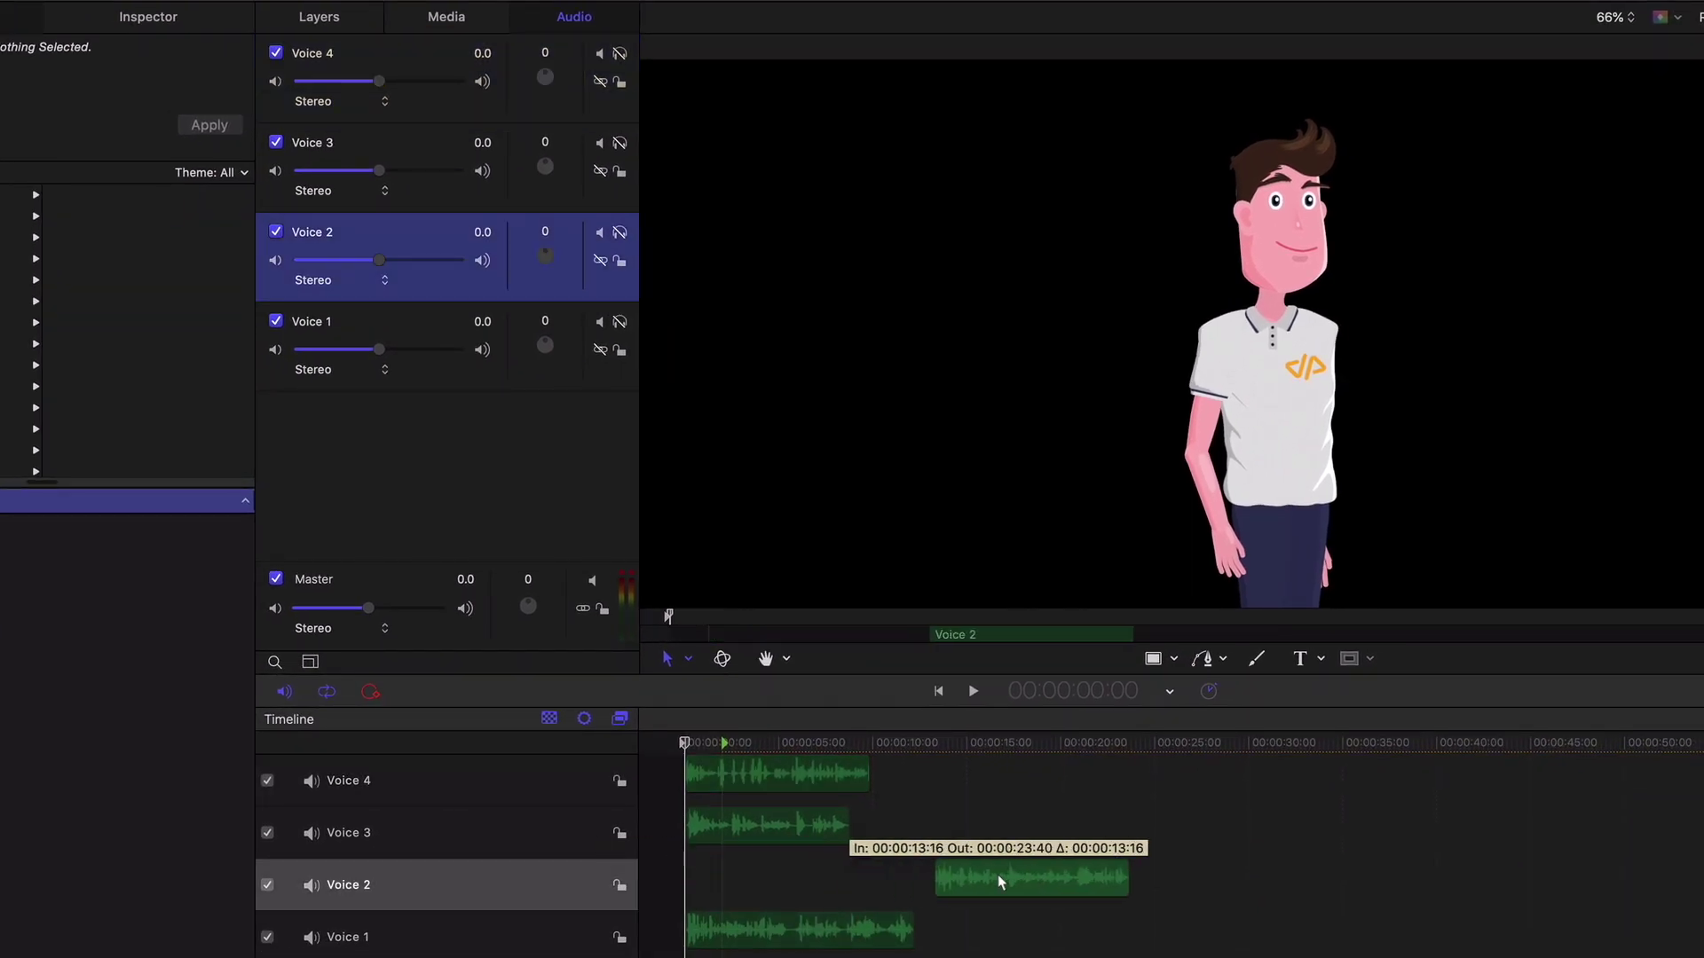
{"action": "left_click_drag", "start_coordinate": [803, 829], "coordinate": [1265, 841]}
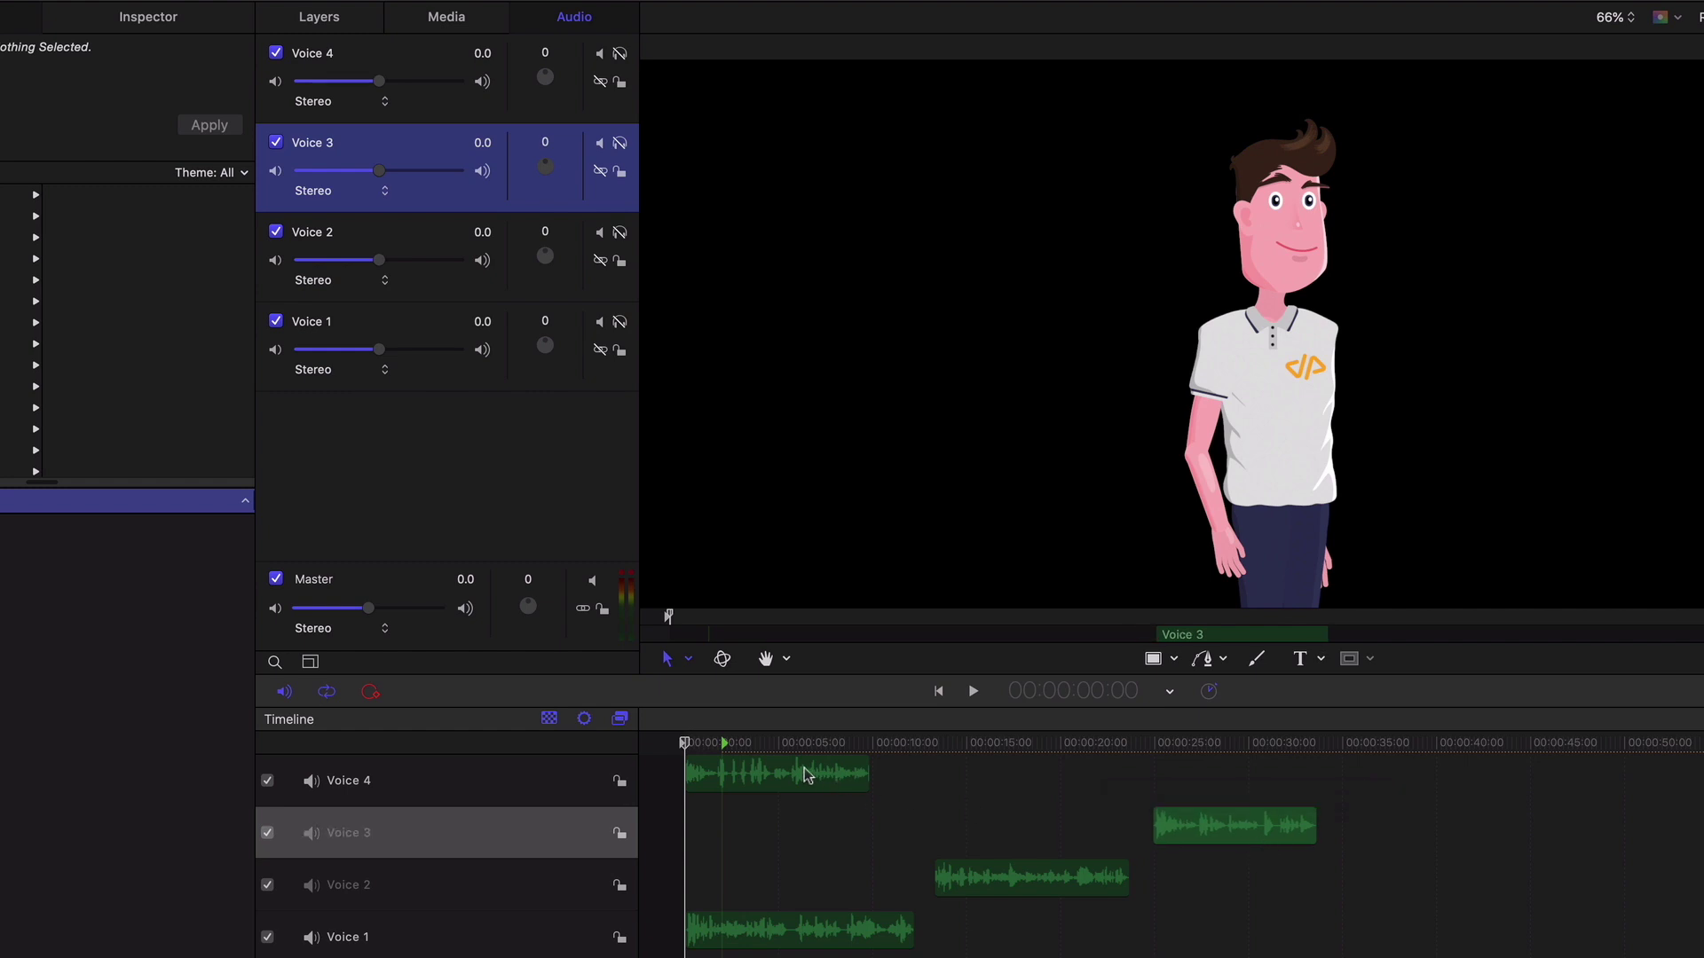
{"action": "left_click_drag", "start_coordinate": [806, 774], "coordinate": [1469, 806]}
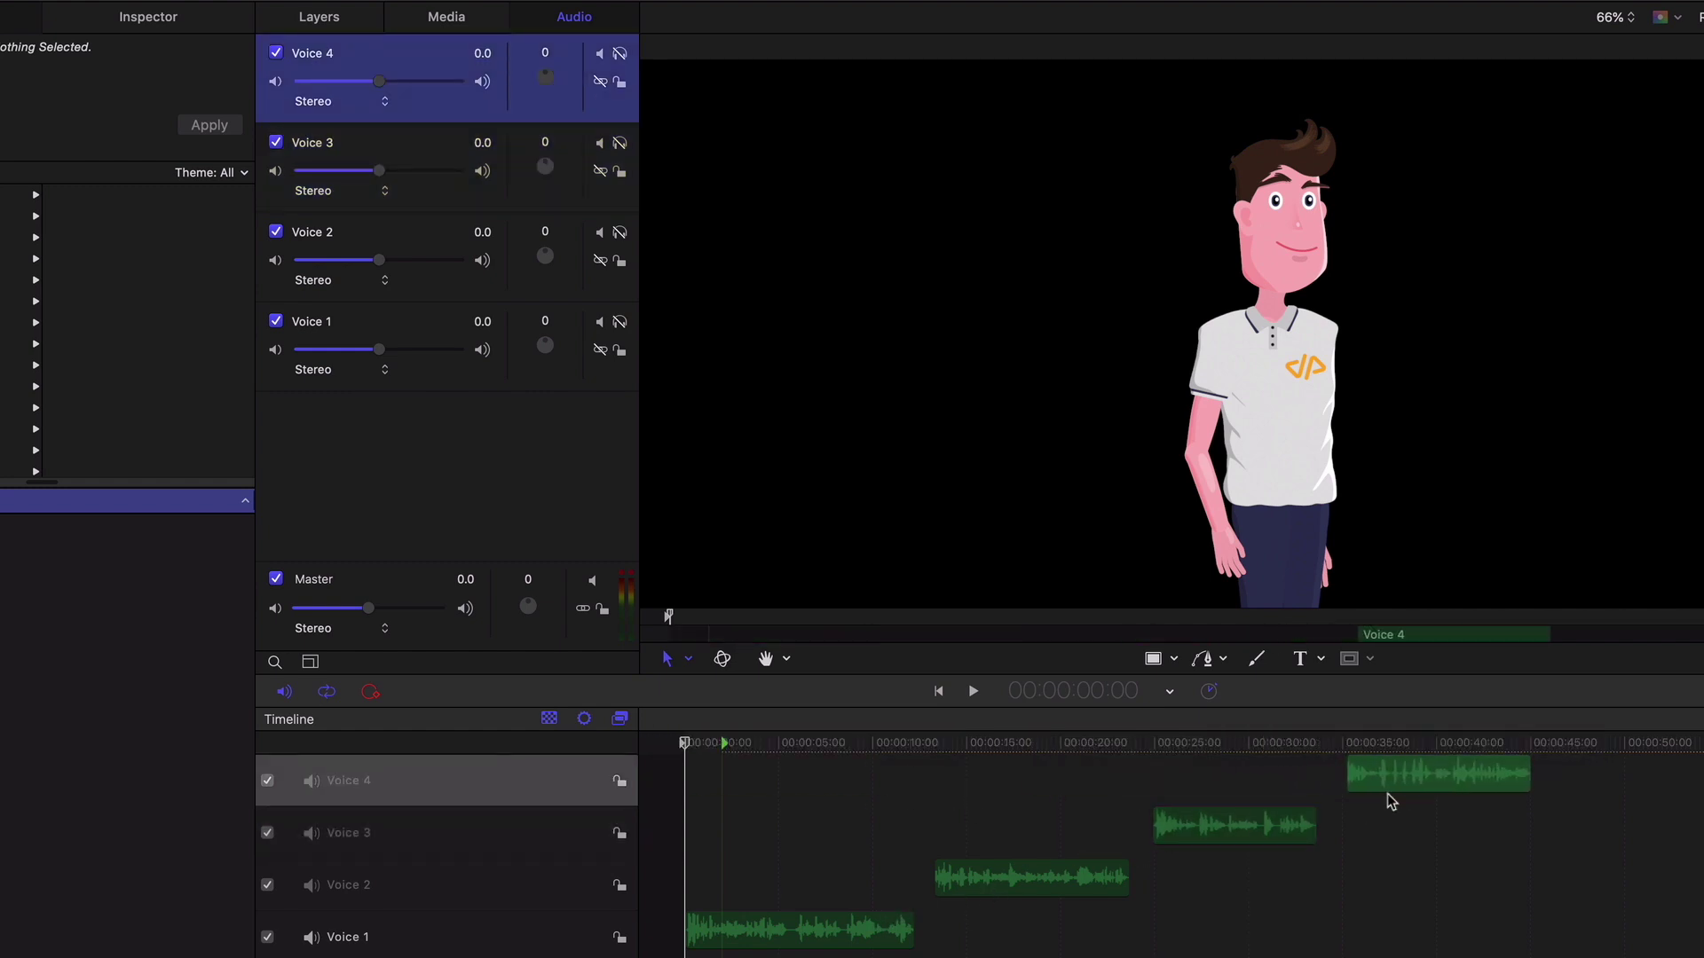
{"action": "left_click_drag", "start_coordinate": [938, 904], "coordinate": [970, 900]}
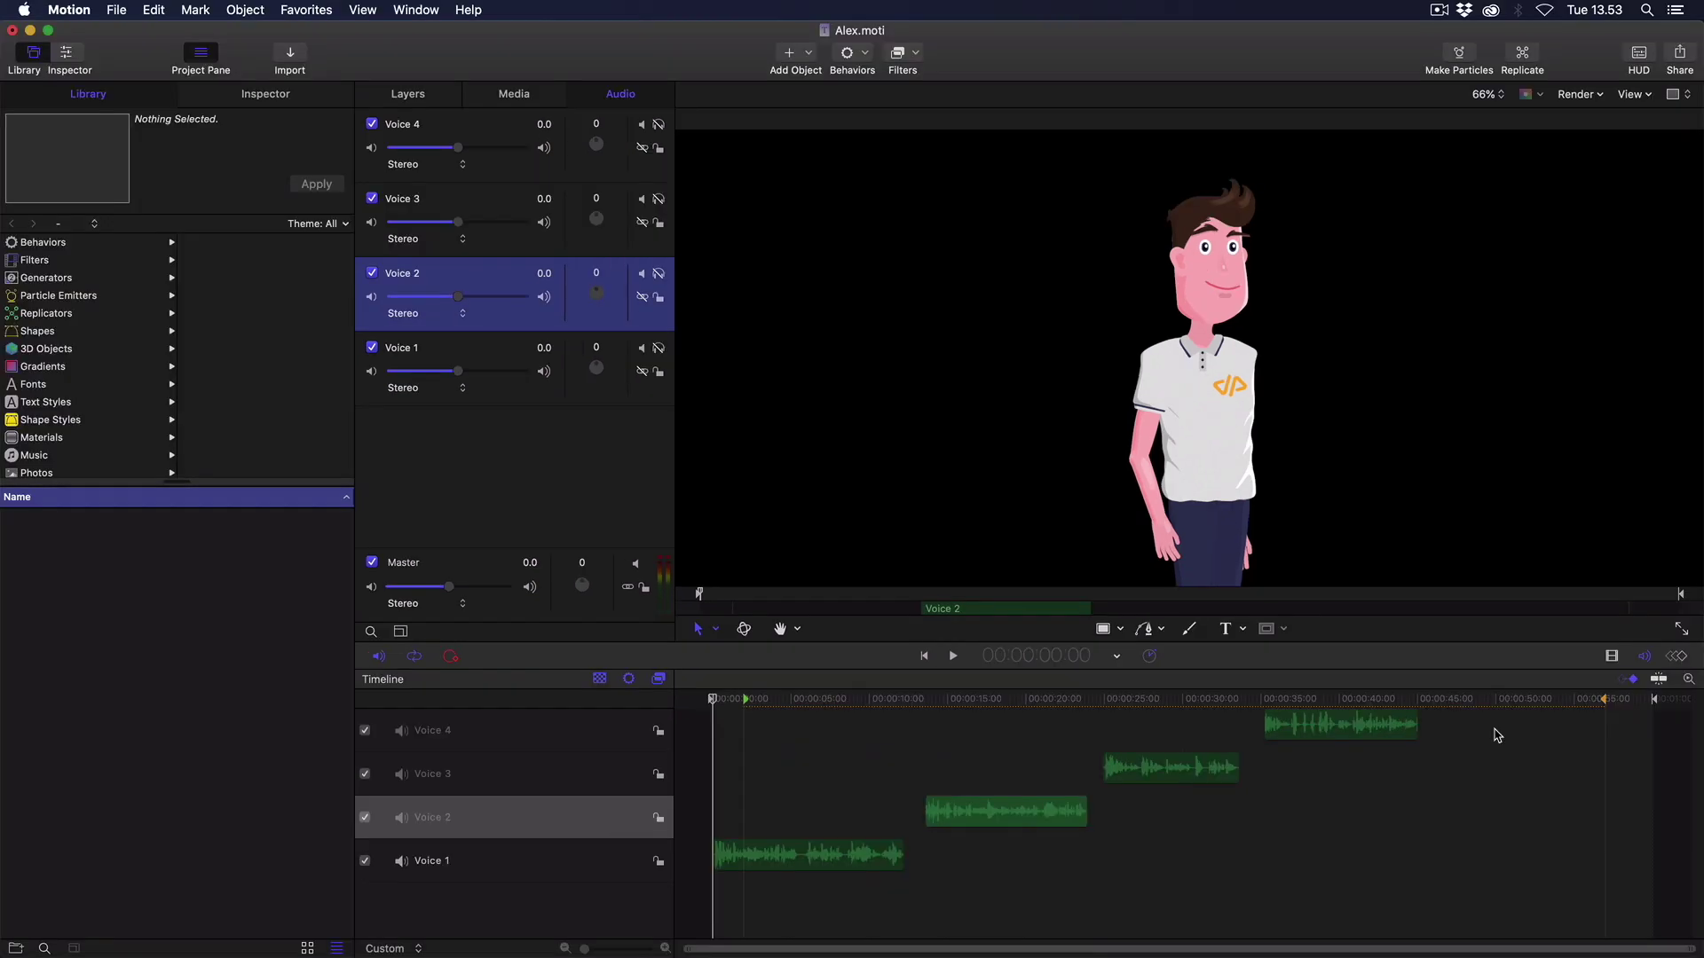
Set the source audio of the Voice group's Audio behavior to Master.
{"action": "left_click", "coordinate": [409, 94]}
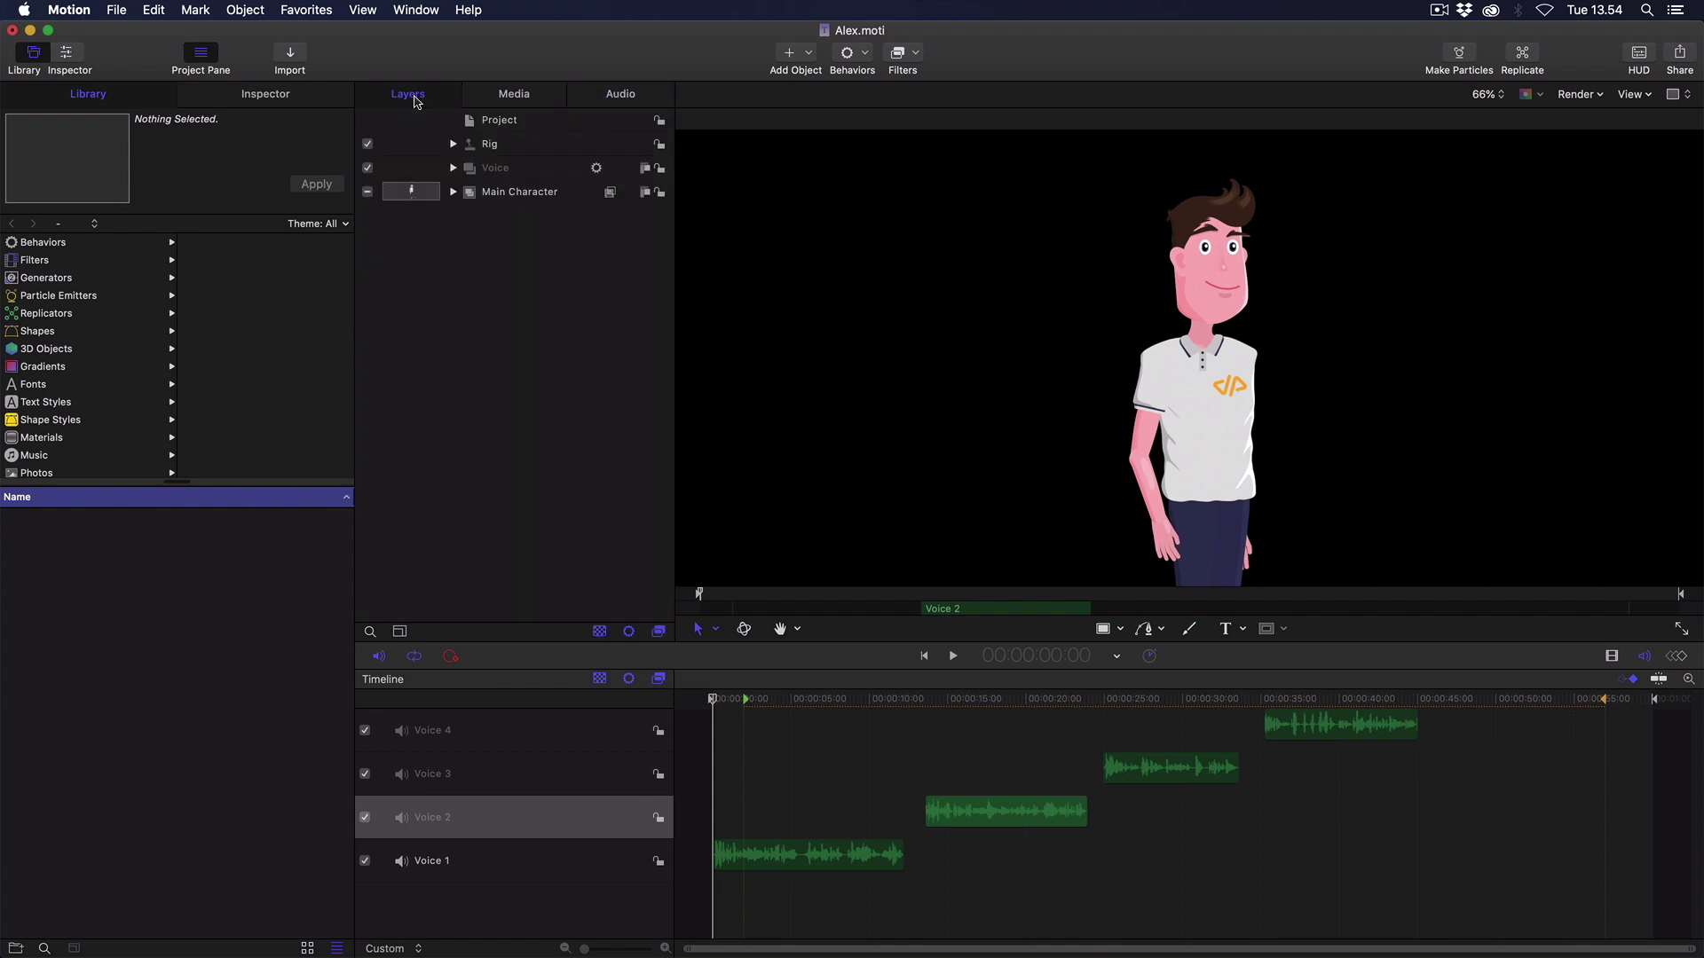
{"action": "left_click", "coordinate": [453, 170]}
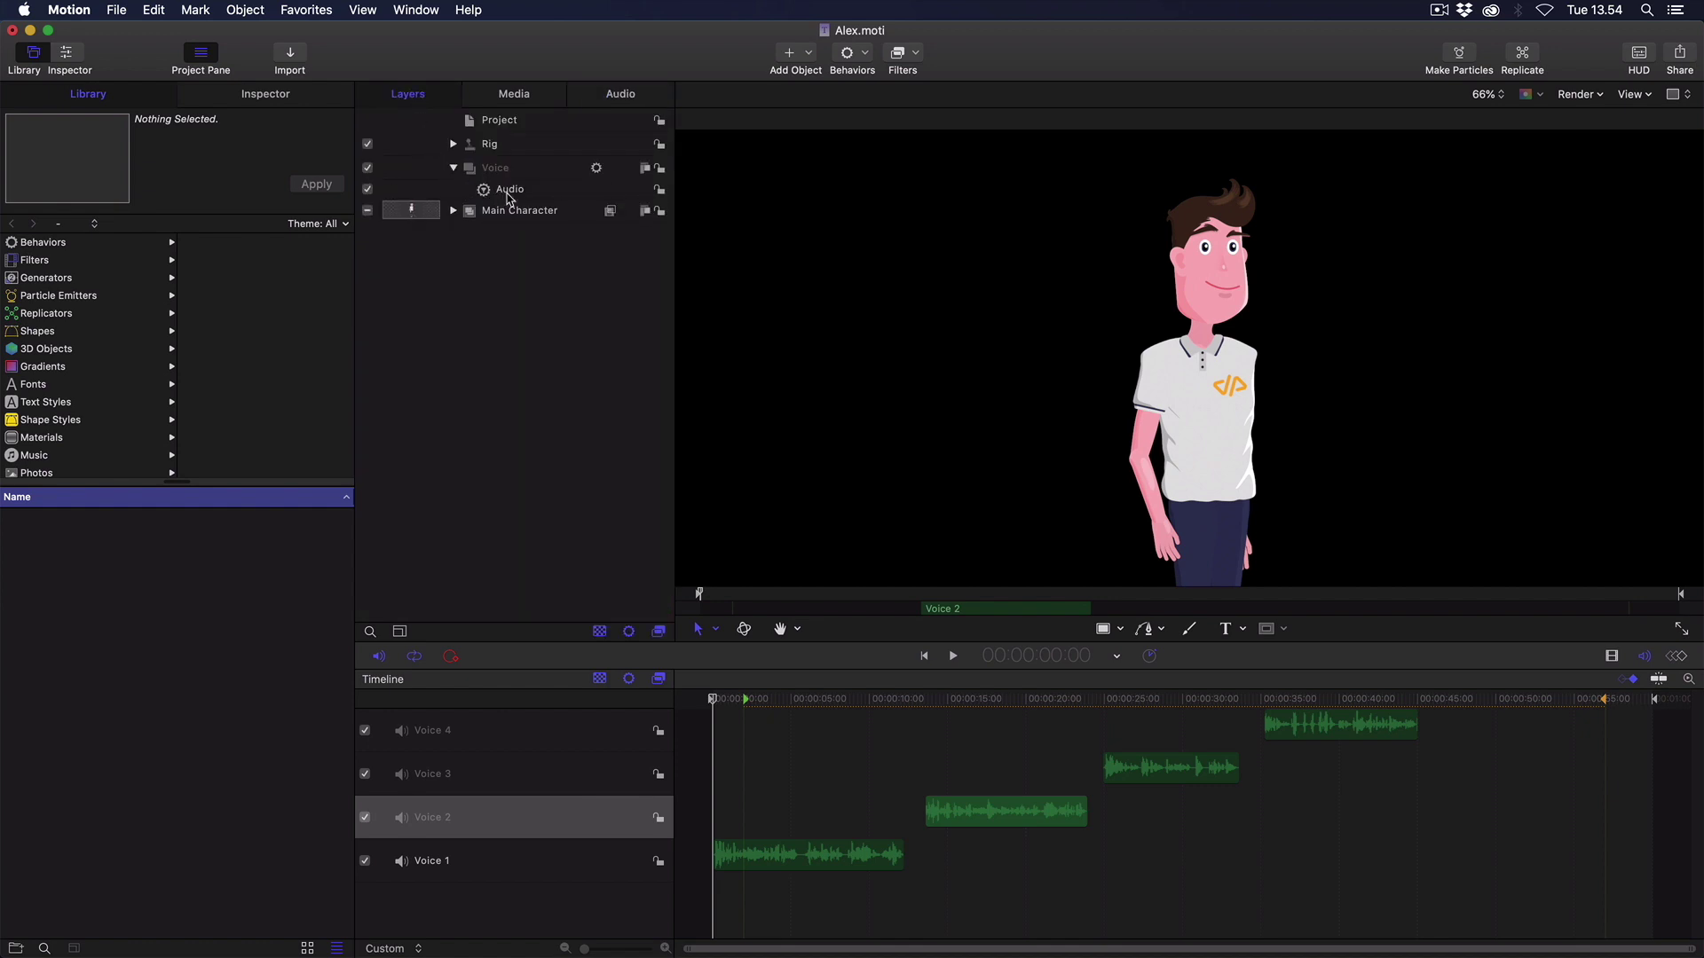
{"action": "left_click", "coordinate": [512, 195]}
{"action": "left_click", "coordinate": [245, 91]}
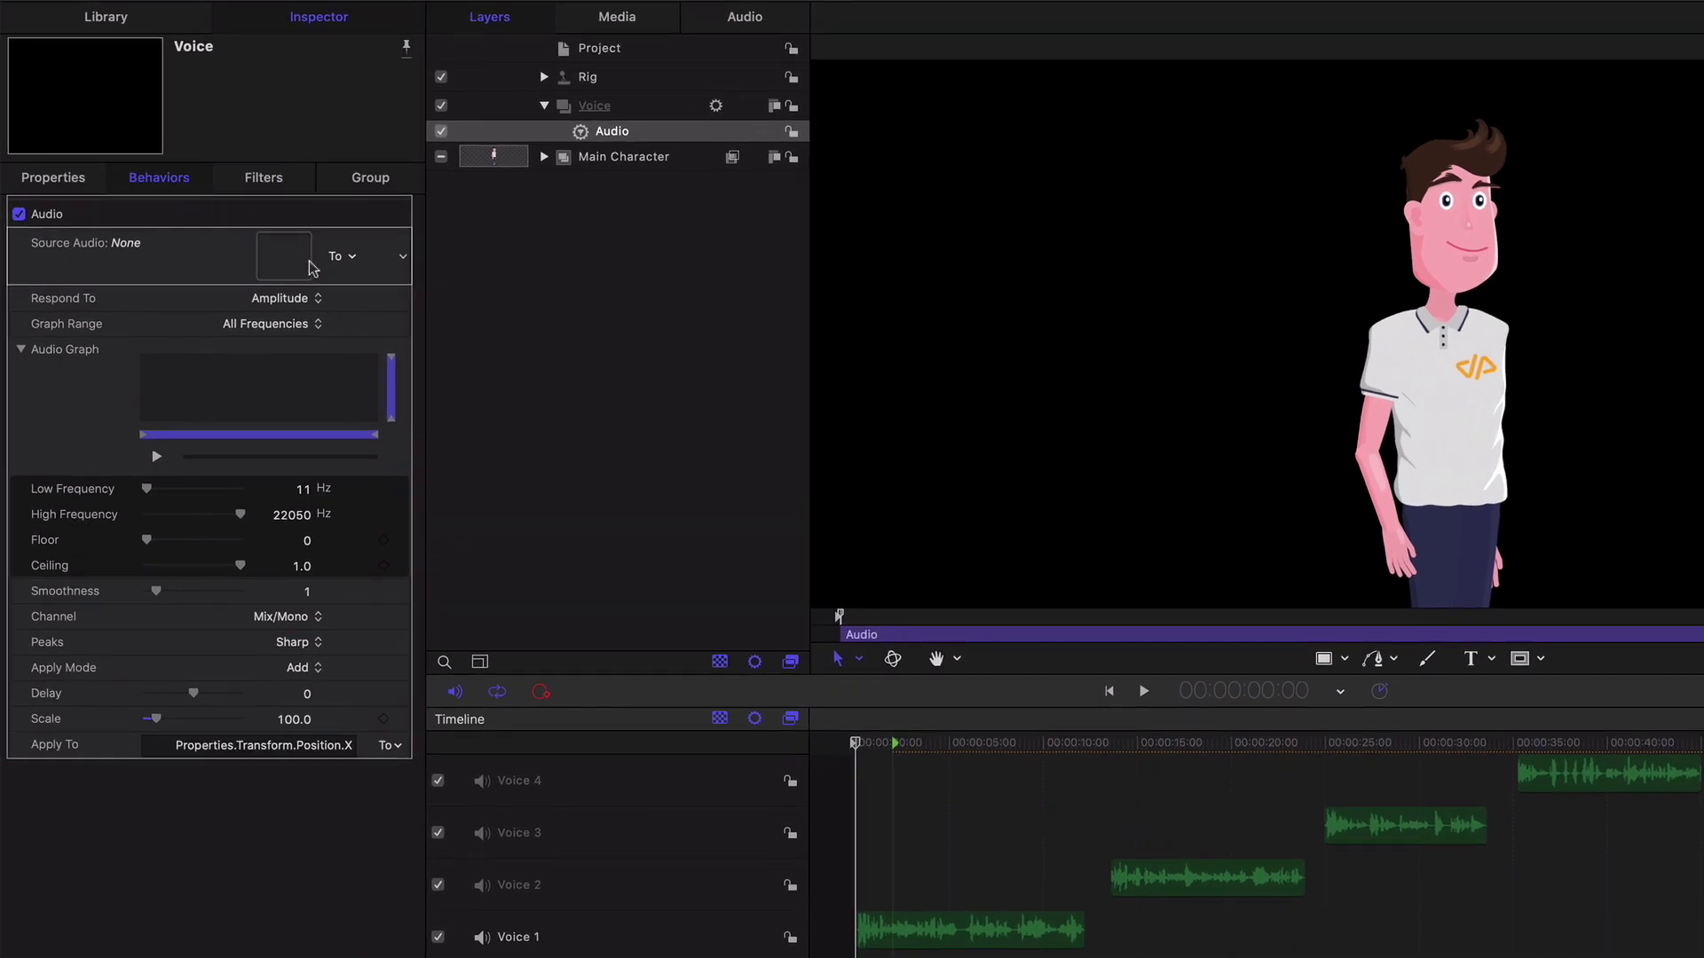
{"action": "left_click", "coordinate": [338, 256]}
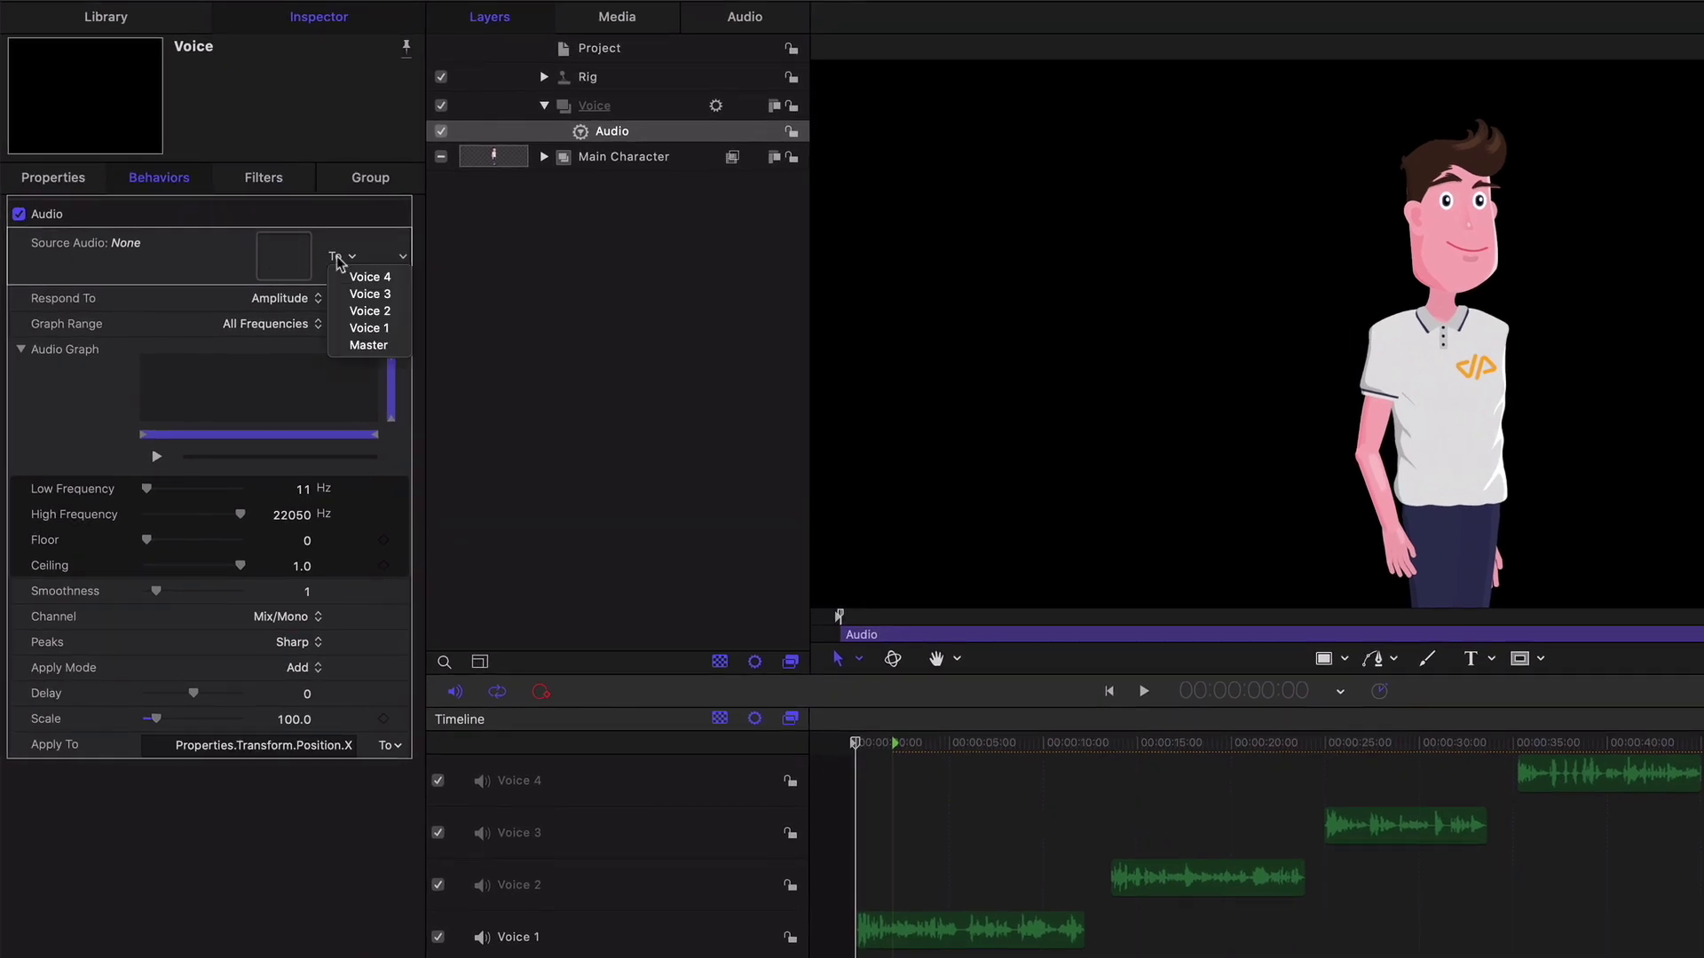
{"action": "left_click", "coordinate": [373, 348]}
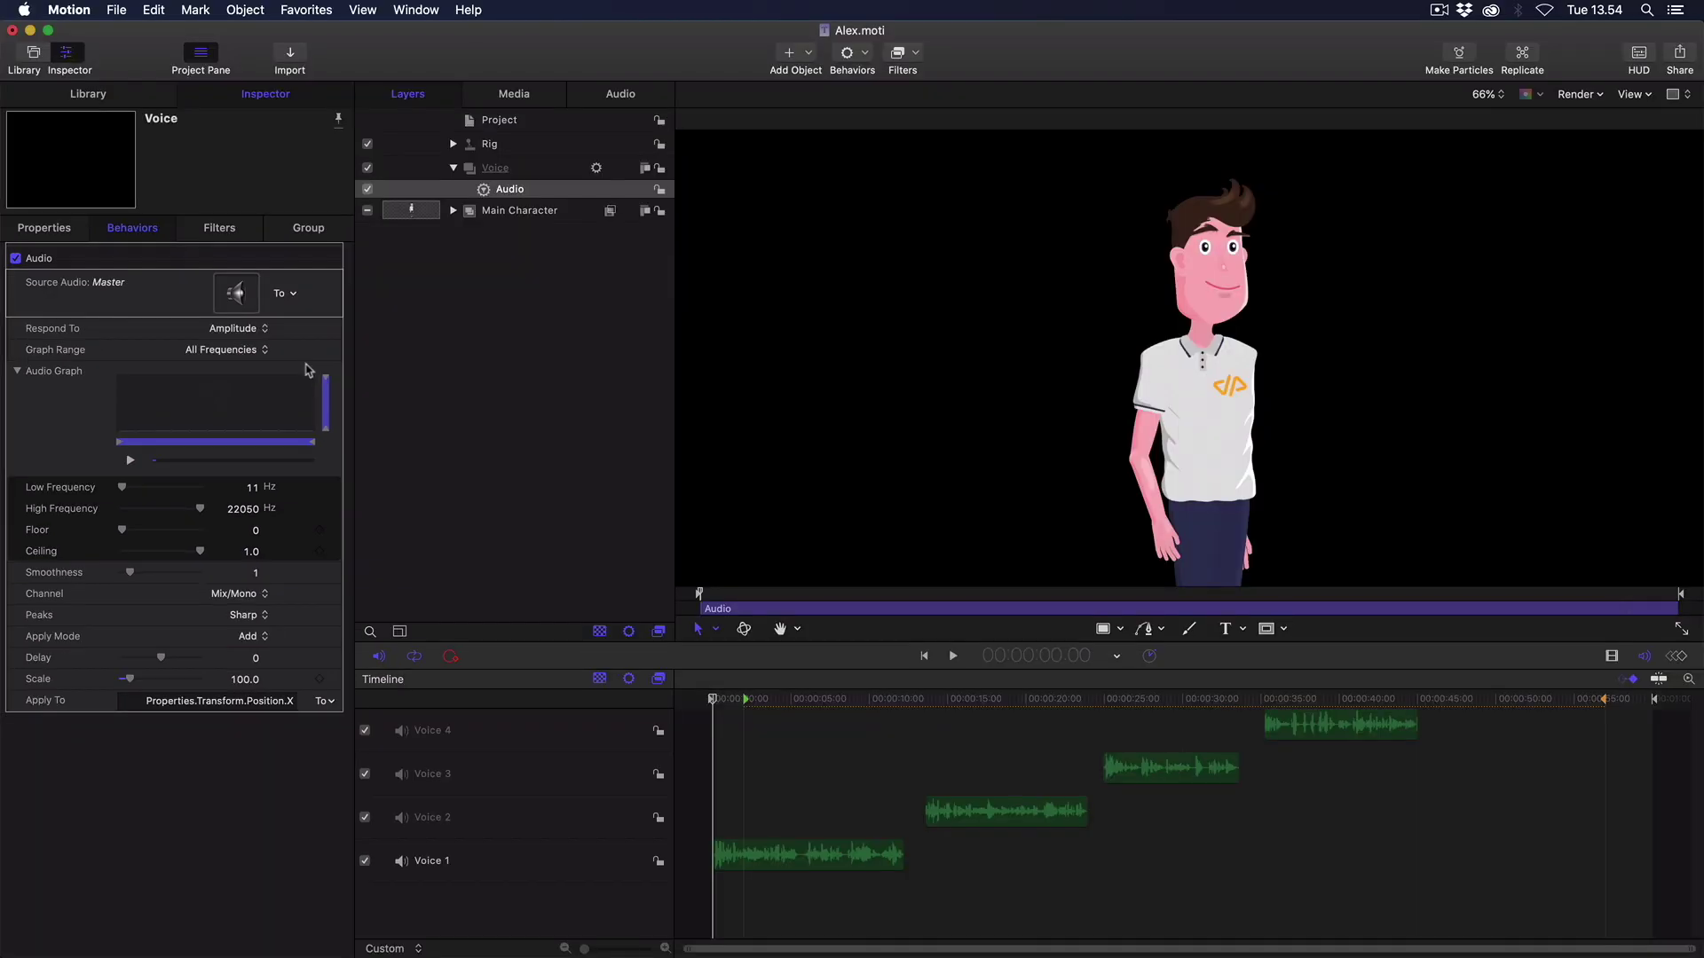
Save the project over the original file without copying the external media into it.
{"action": "left_click", "coordinate": [120, 11]}
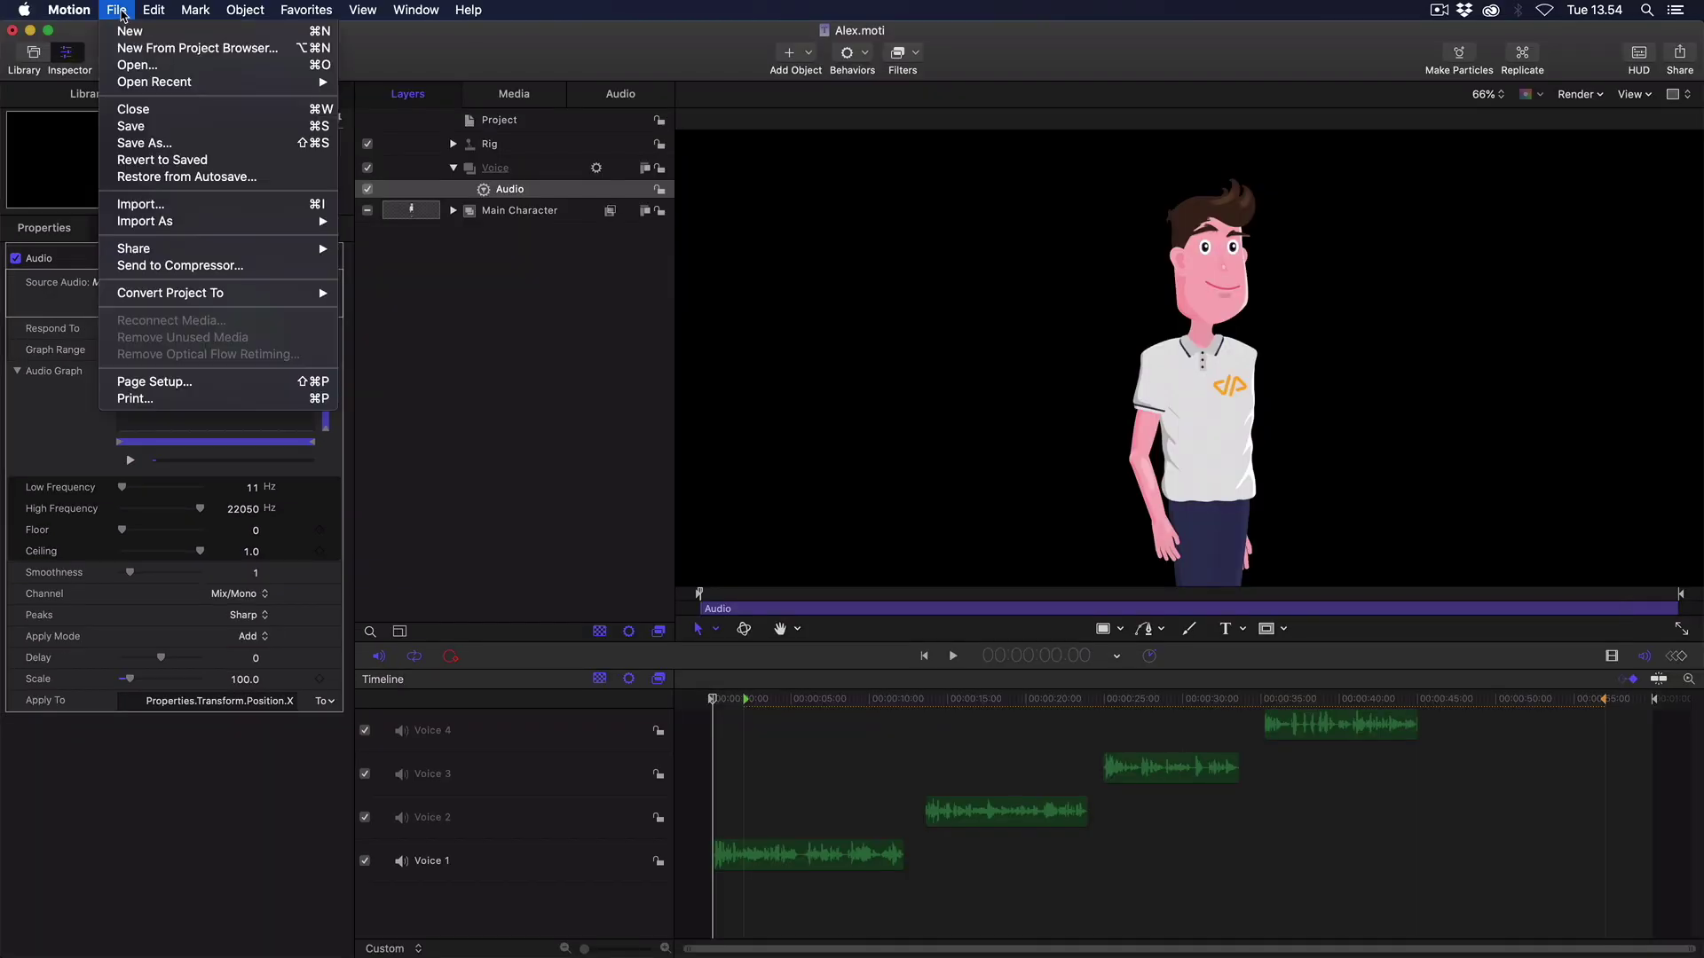
{"action": "left_click", "coordinate": [159, 126]}
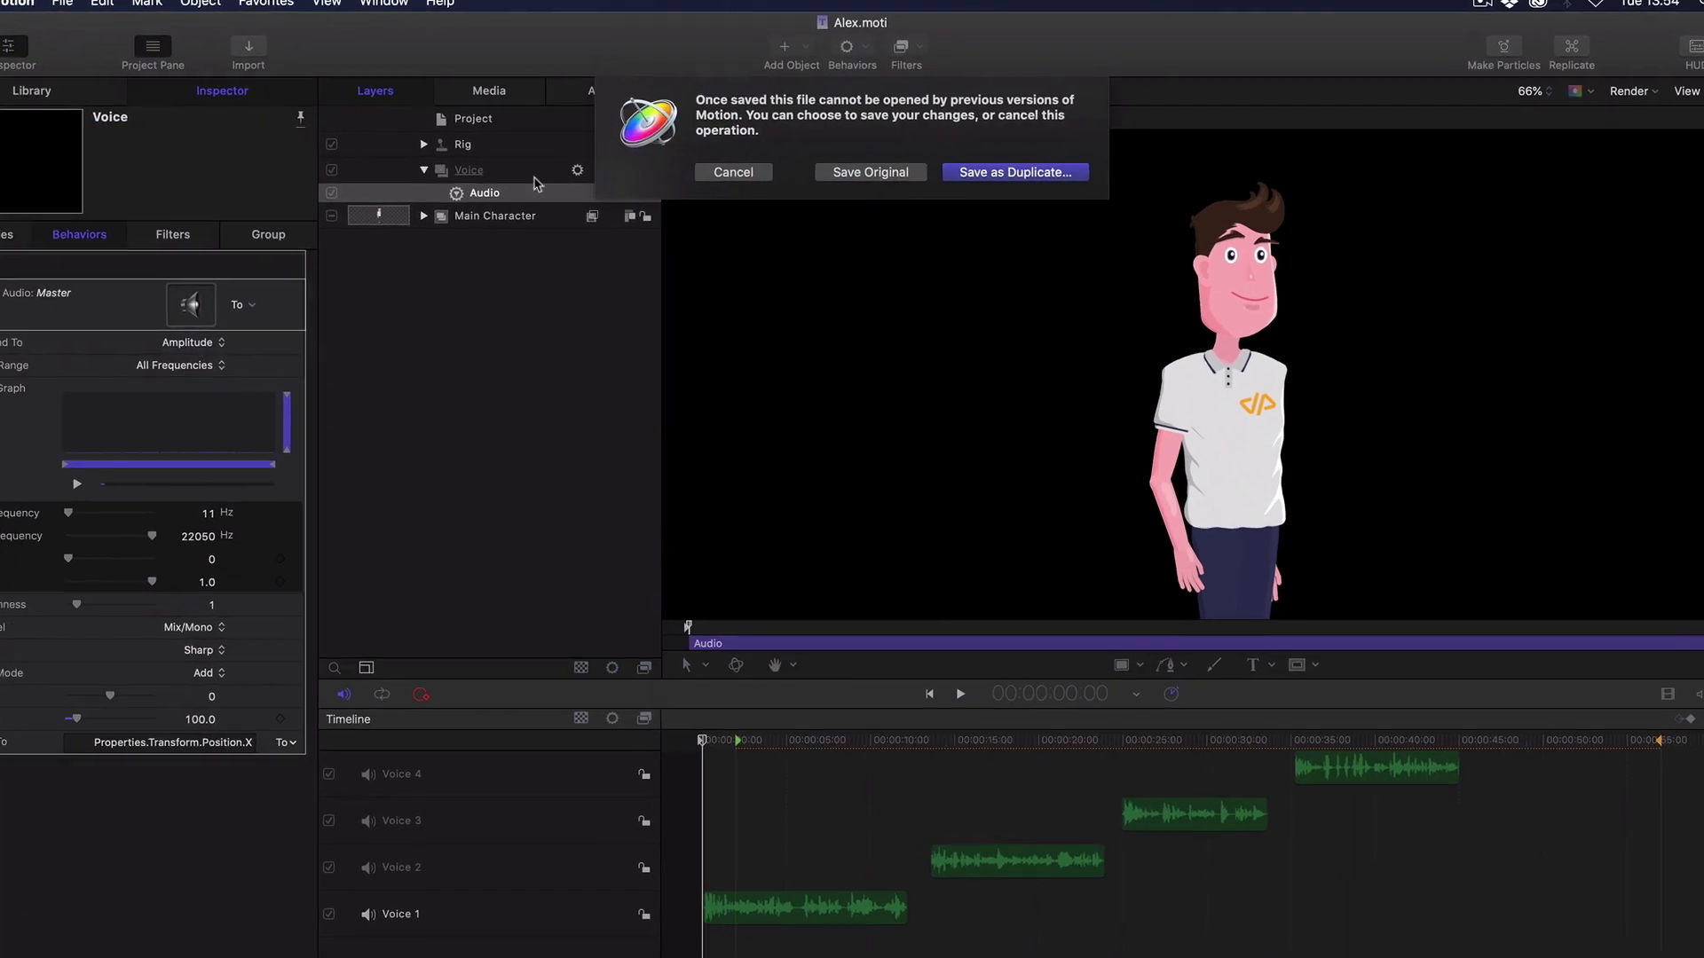
{"action": "left_click", "coordinate": [871, 171]}
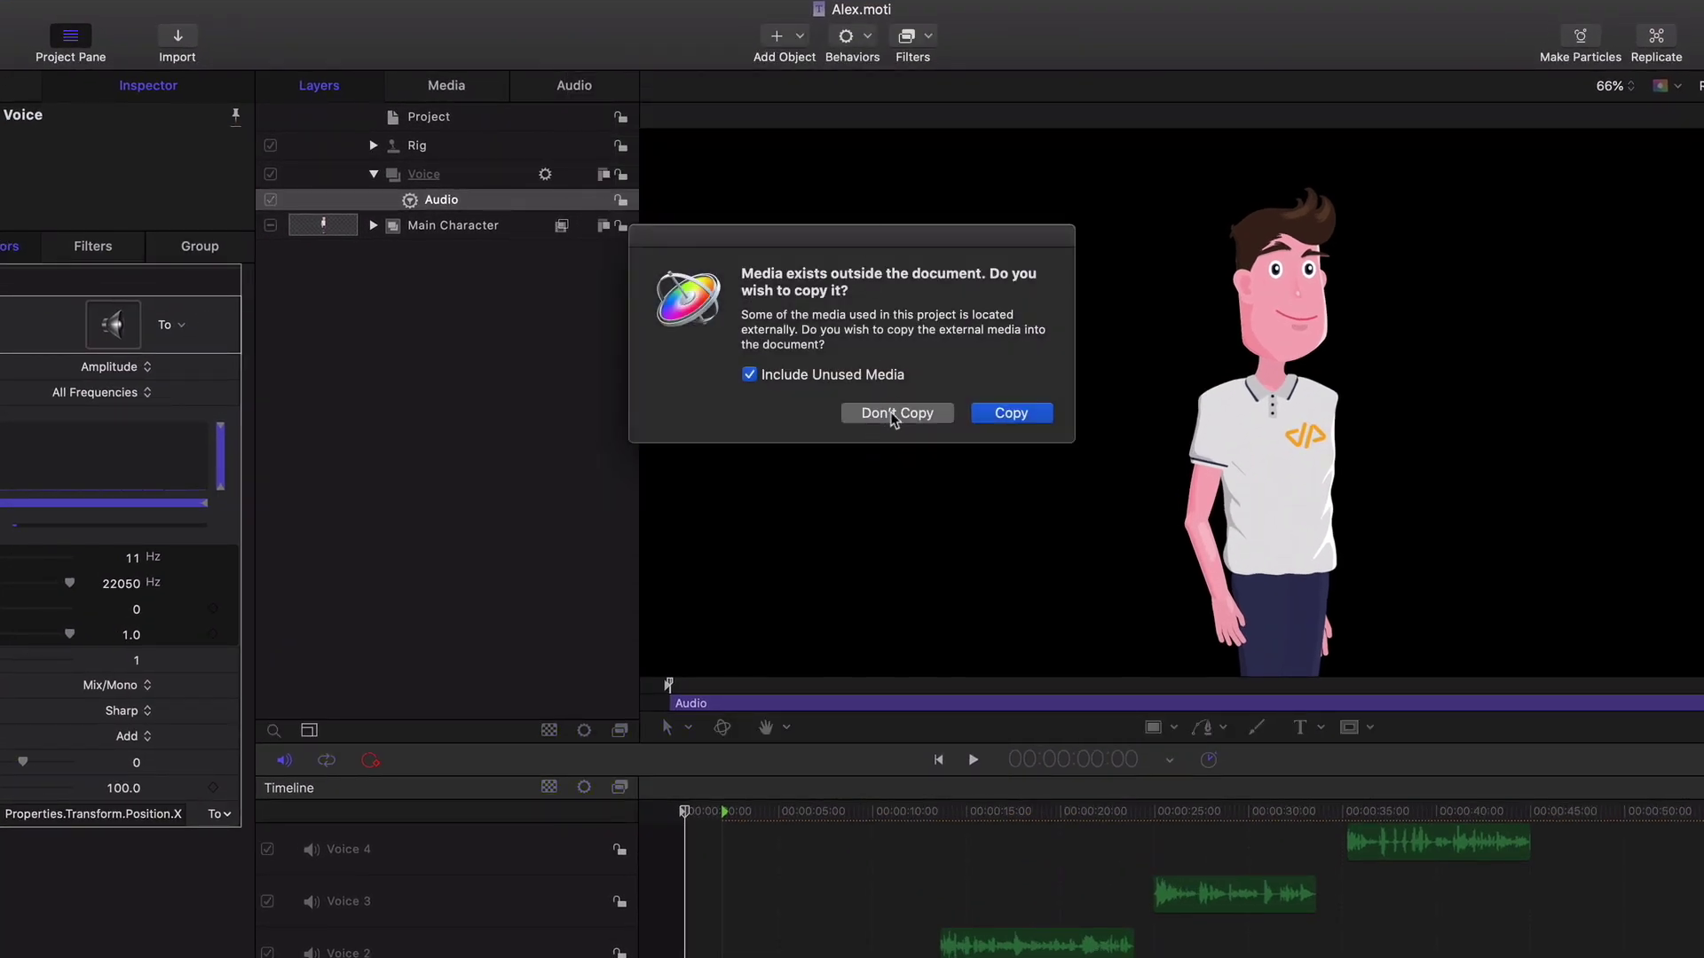
{"action": "left_click", "coordinate": [888, 417]}
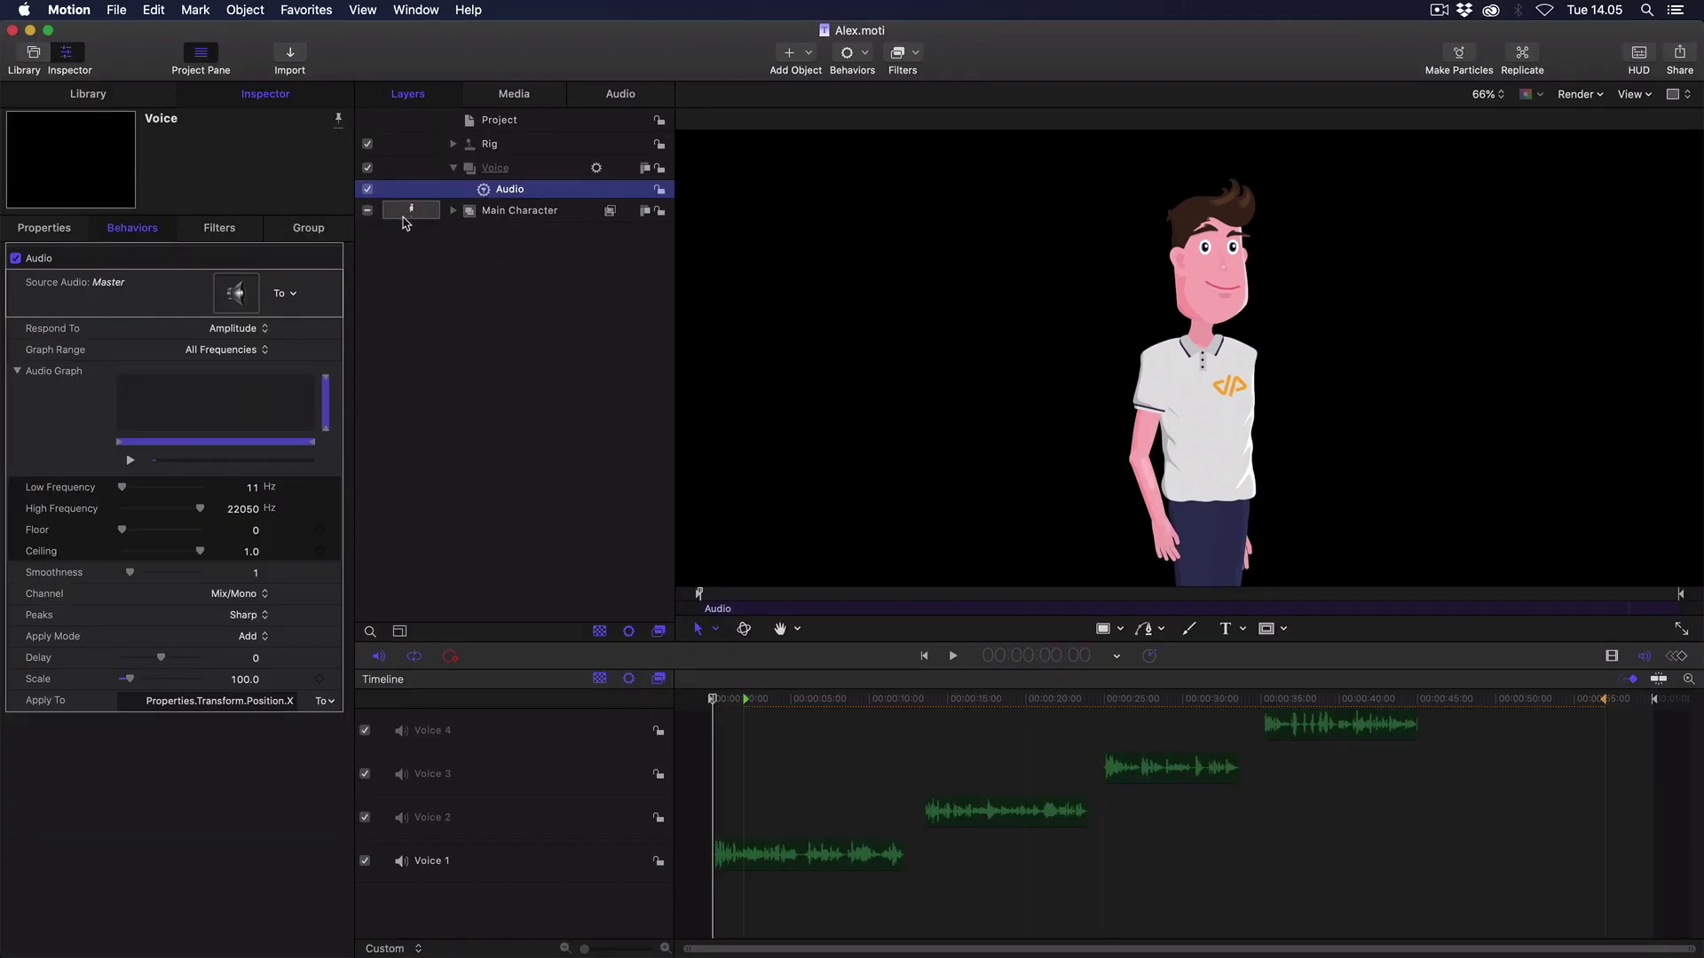
Hide the Main Character group and set up a Video and Audio movie export with the color channels set to Color.
{"action": "left_click", "coordinate": [365, 213]}
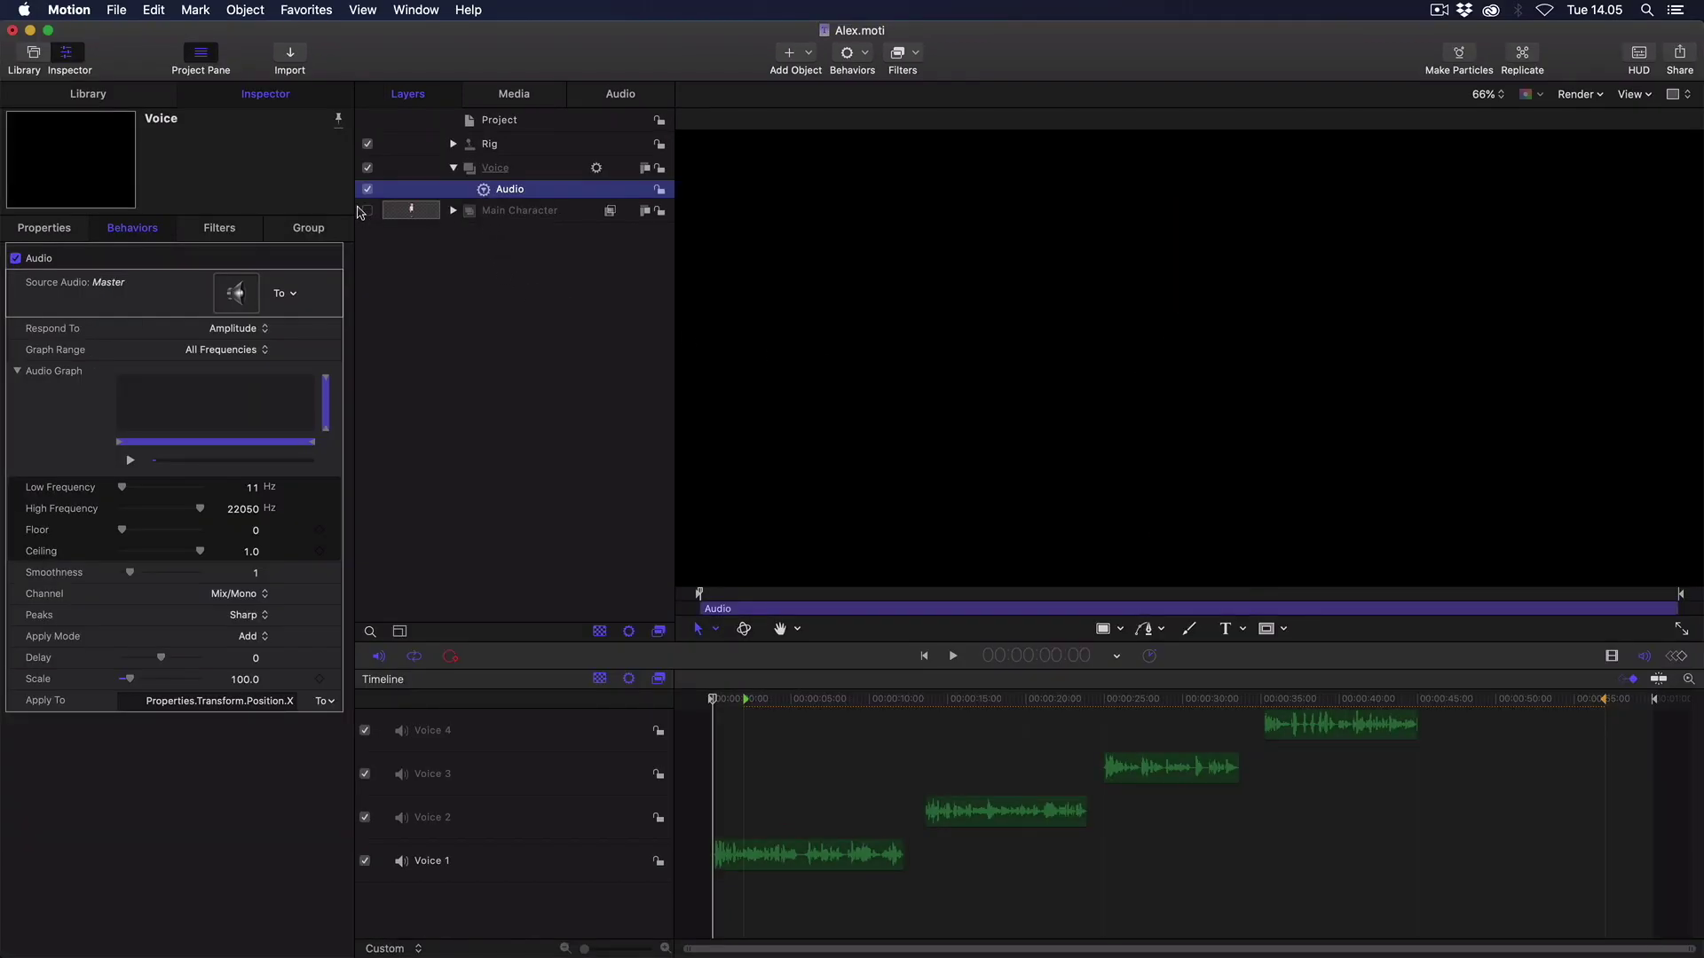
{"action": "left_click", "coordinate": [116, 10]}
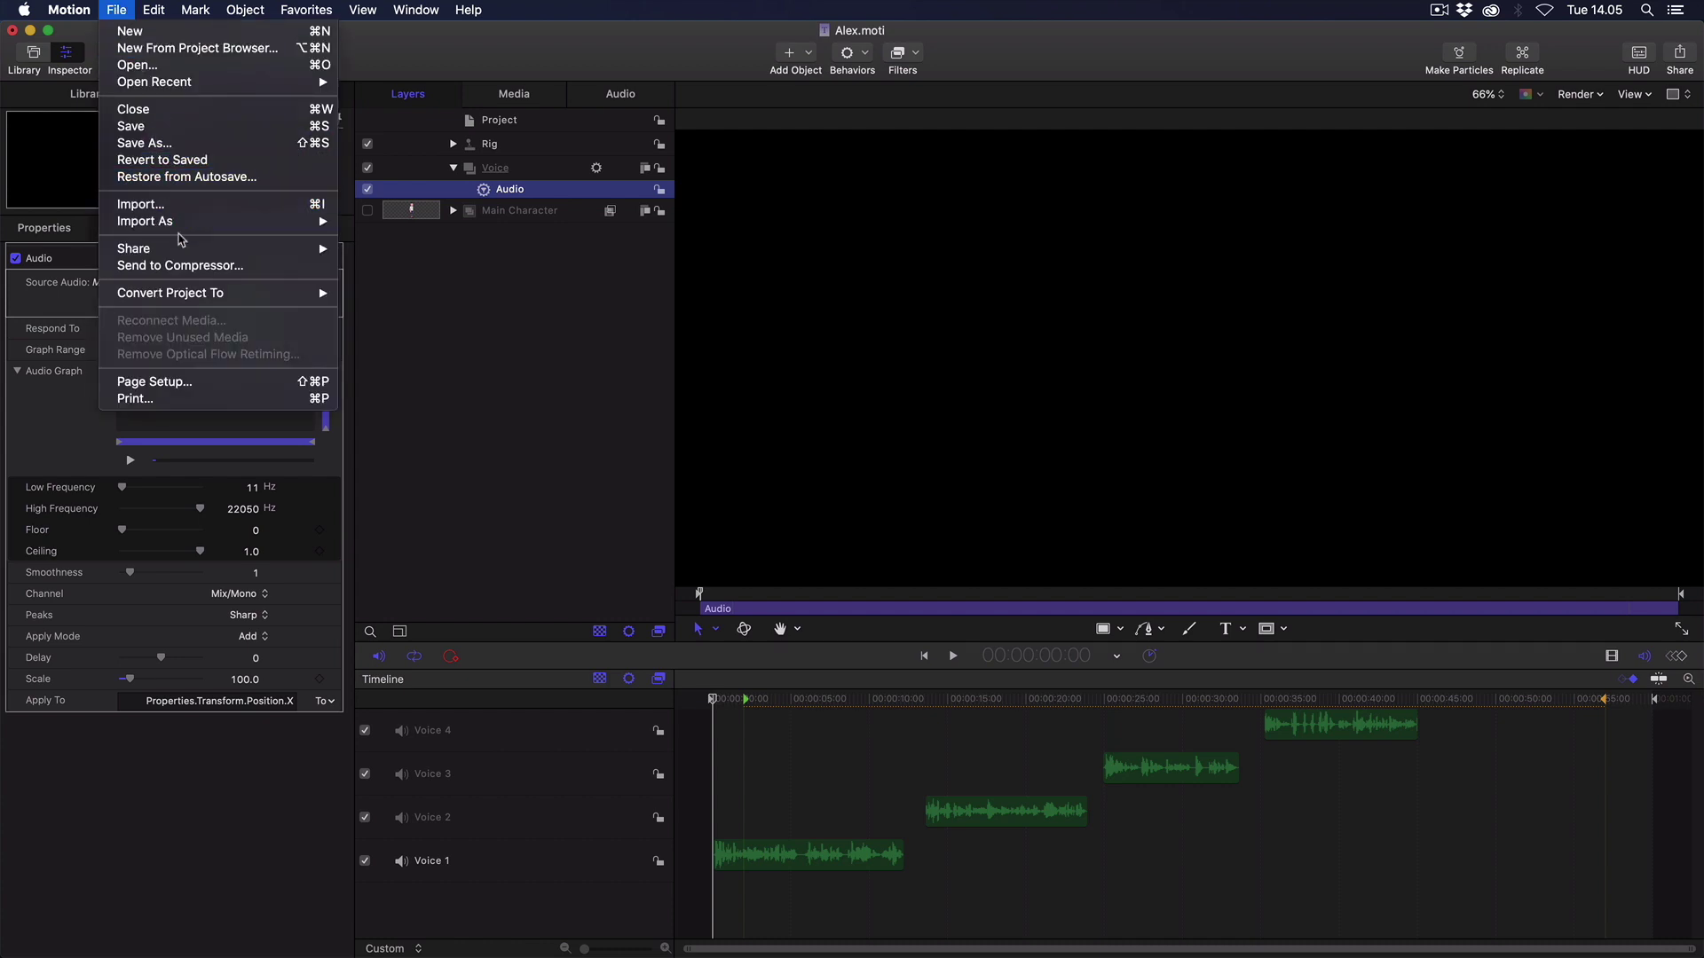
{"action": "mouse_move", "coordinate": [267, 247]}
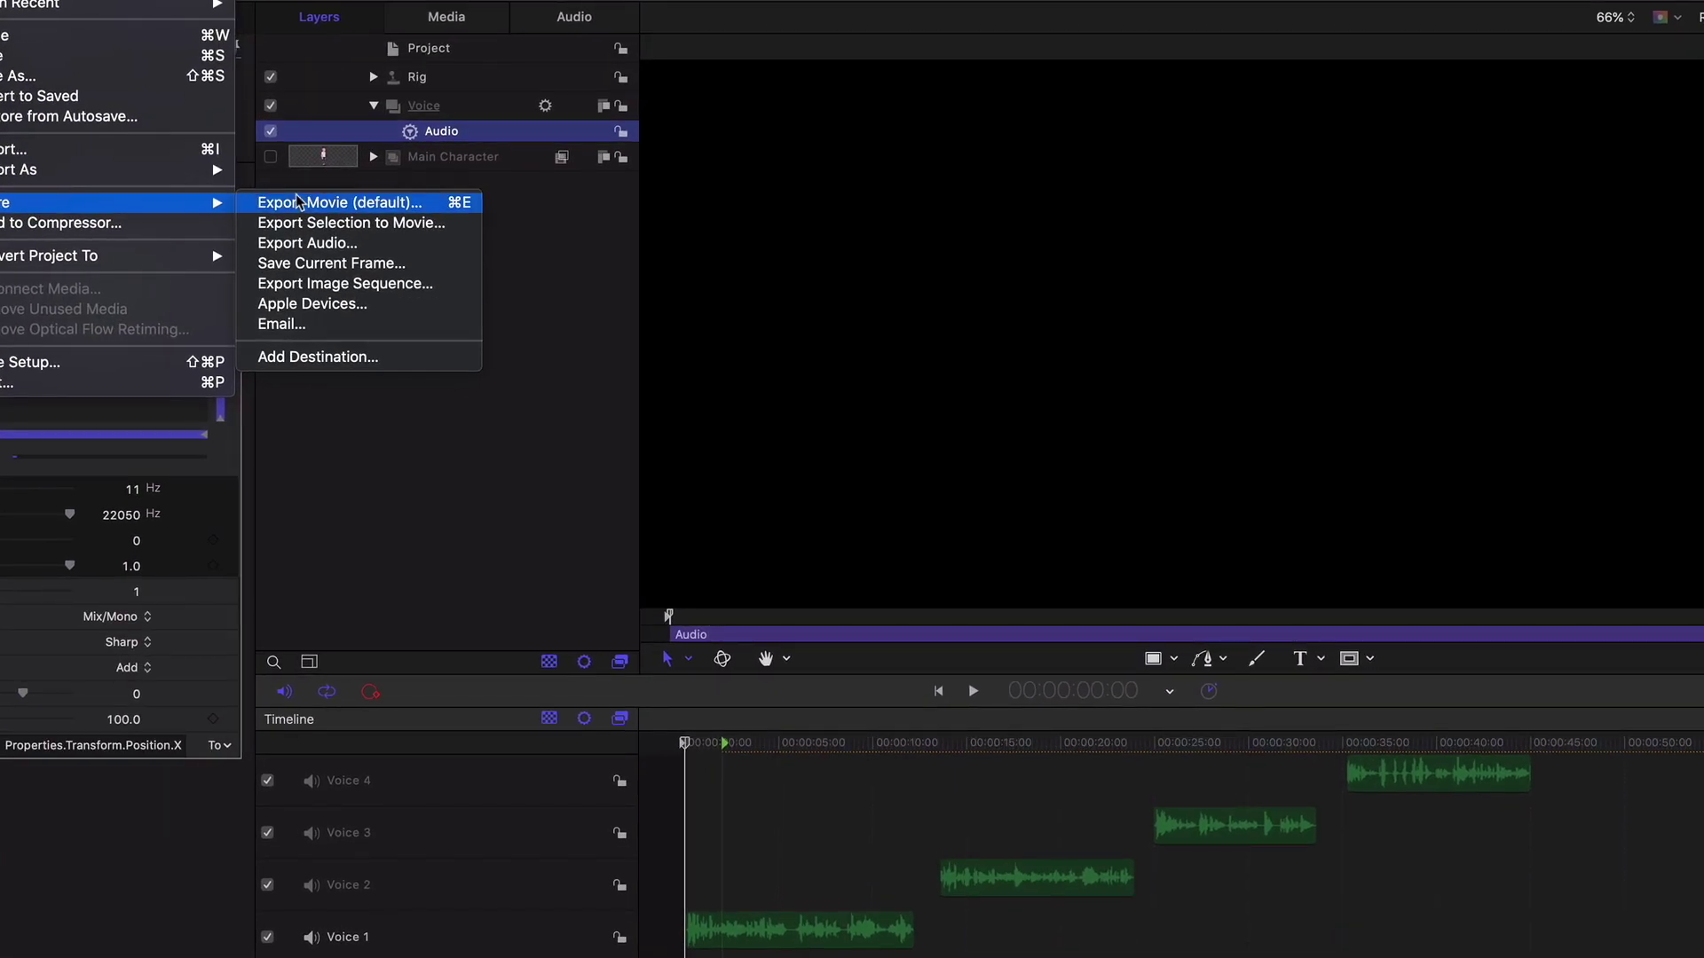
{"action": "left_click", "coordinate": [297, 202]}
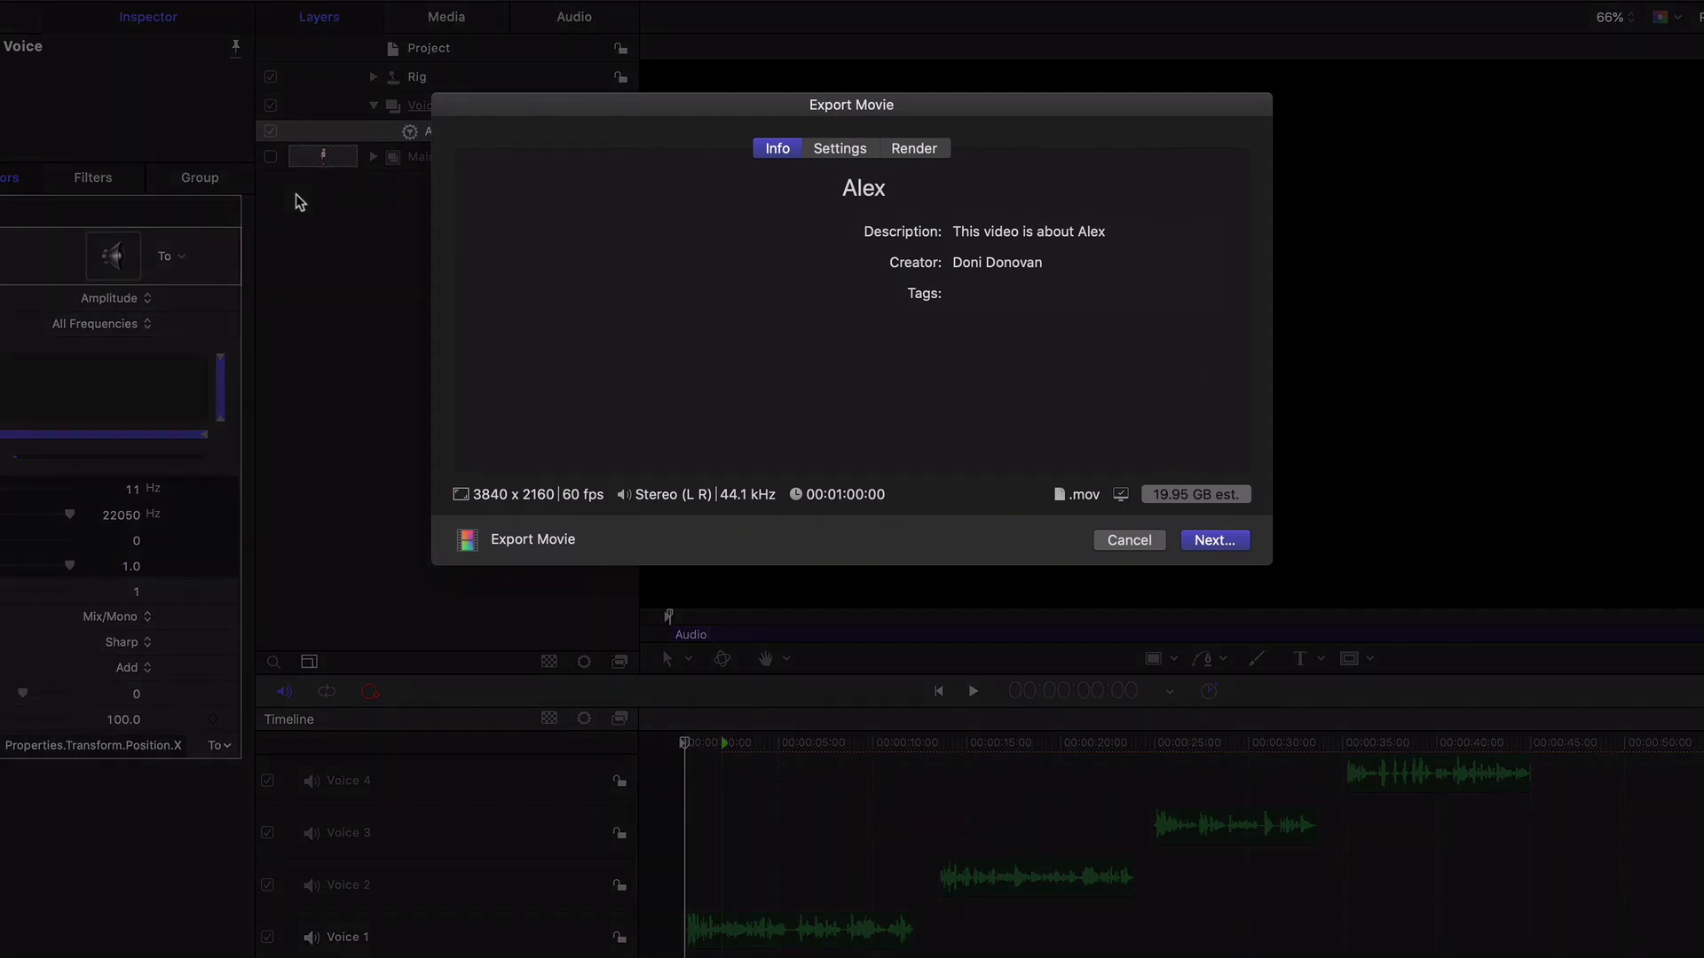
{"action": "left_click", "coordinate": [829, 149]}
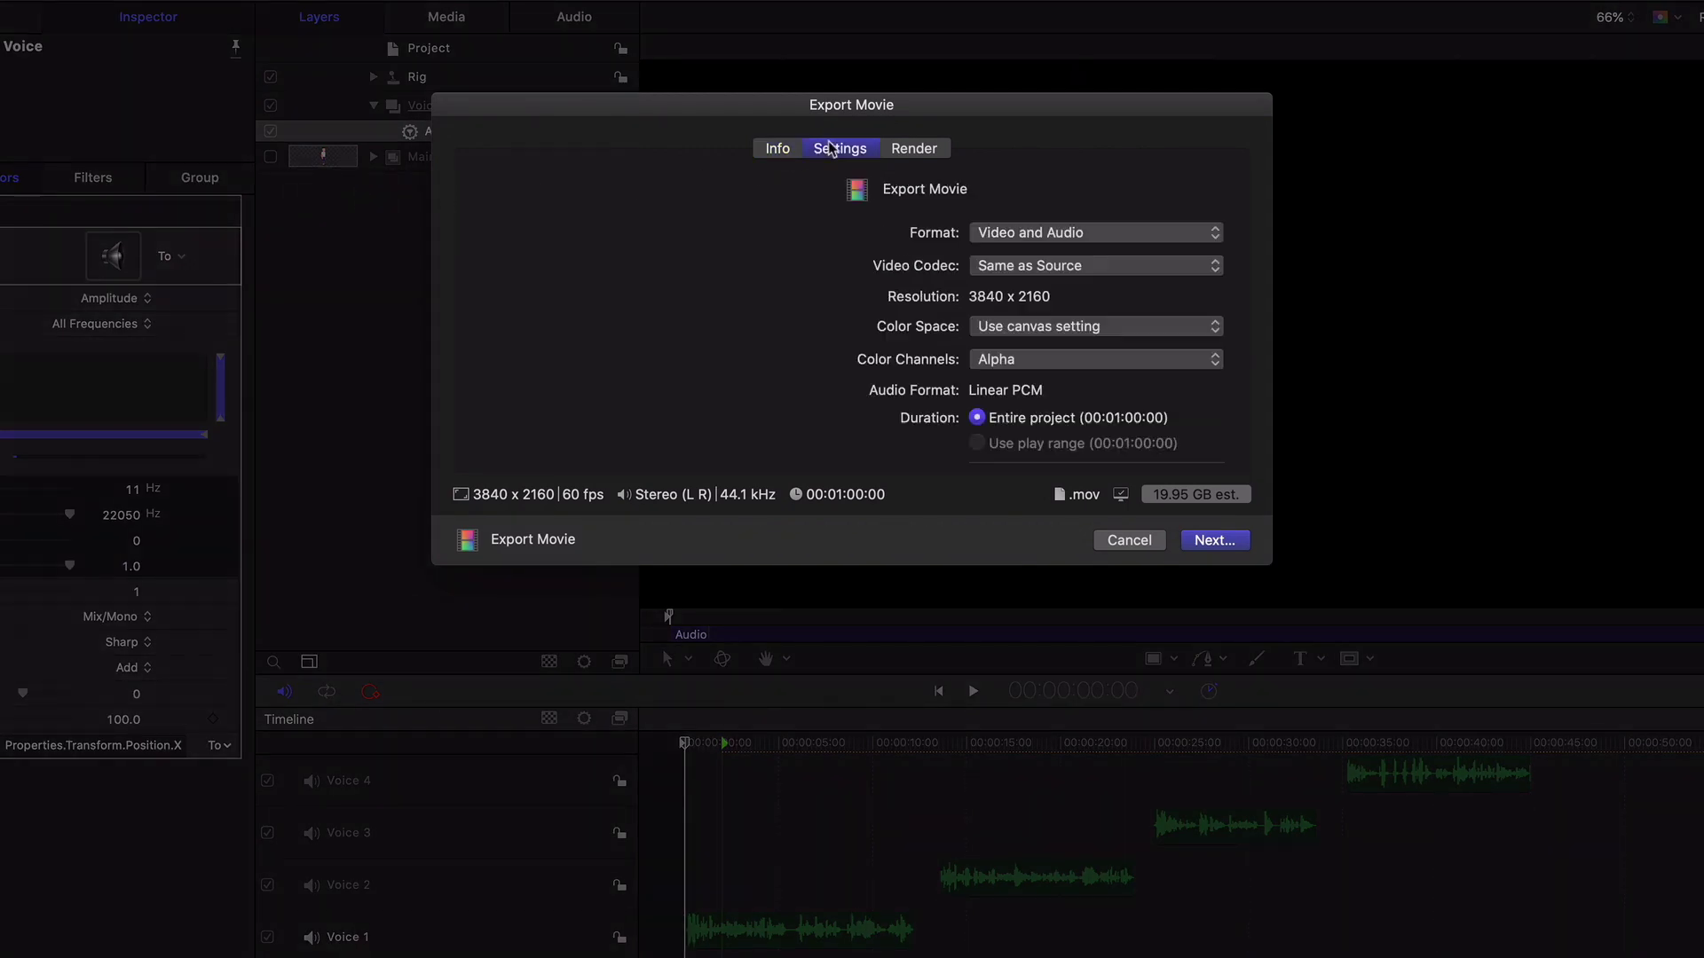
{"action": "left_click", "coordinate": [1061, 231]}
{"action": "left_click", "coordinate": [1037, 236]}
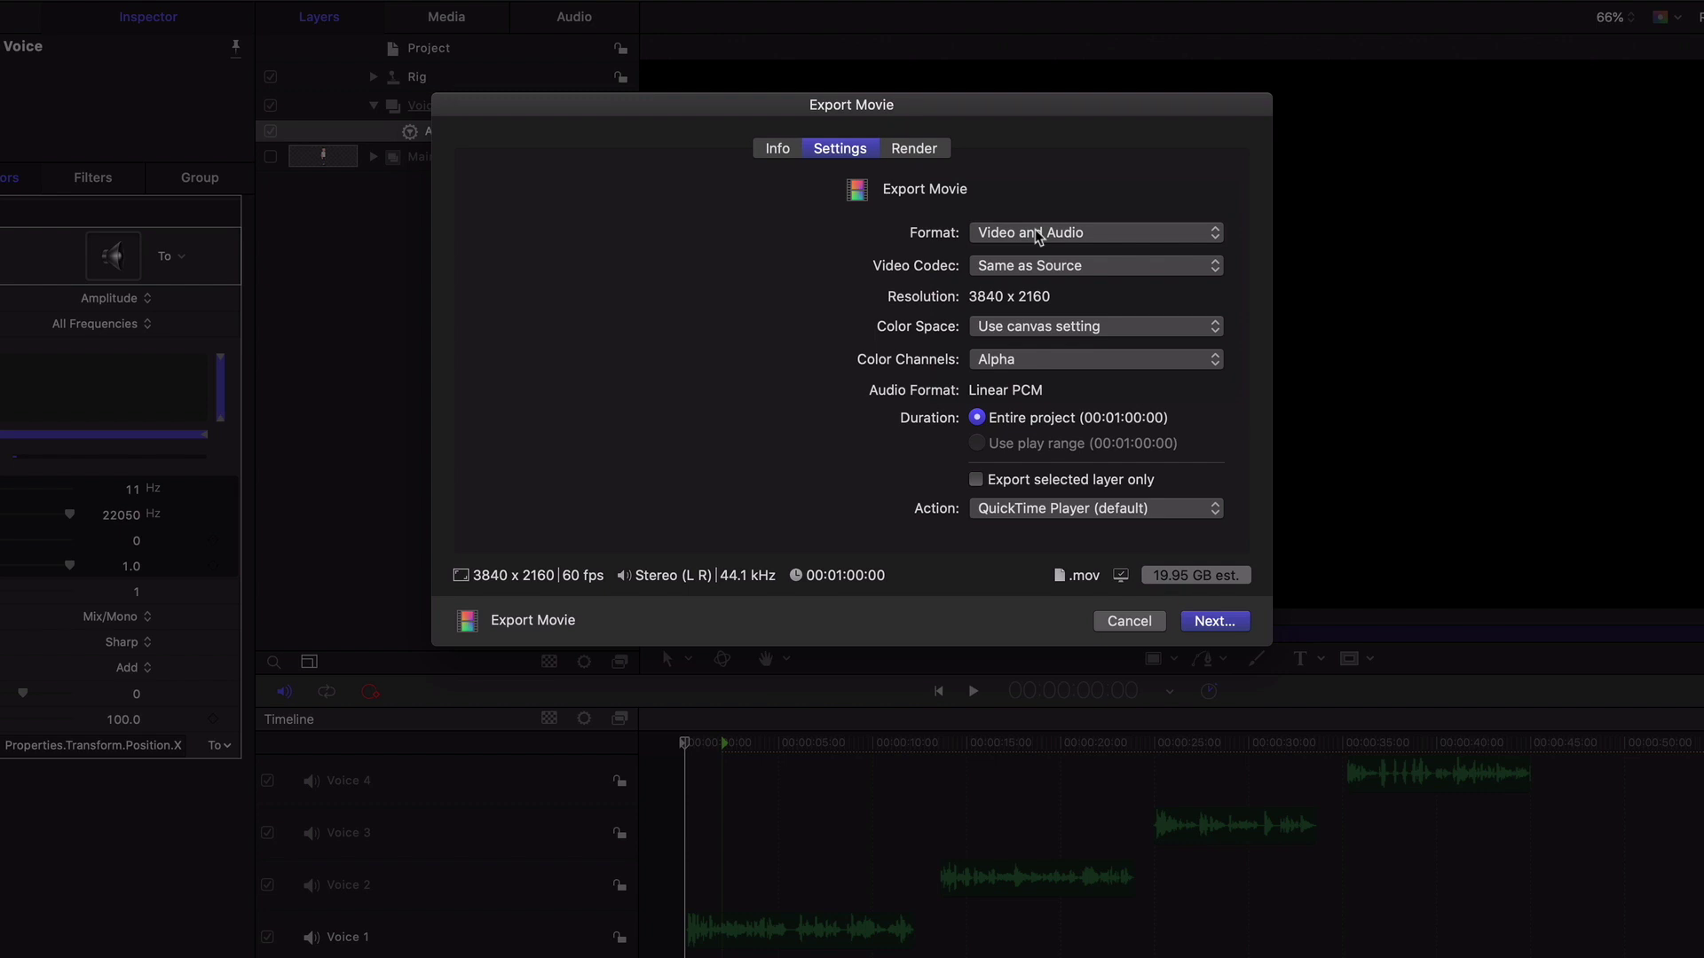
{"action": "left_click", "coordinate": [1014, 357]}
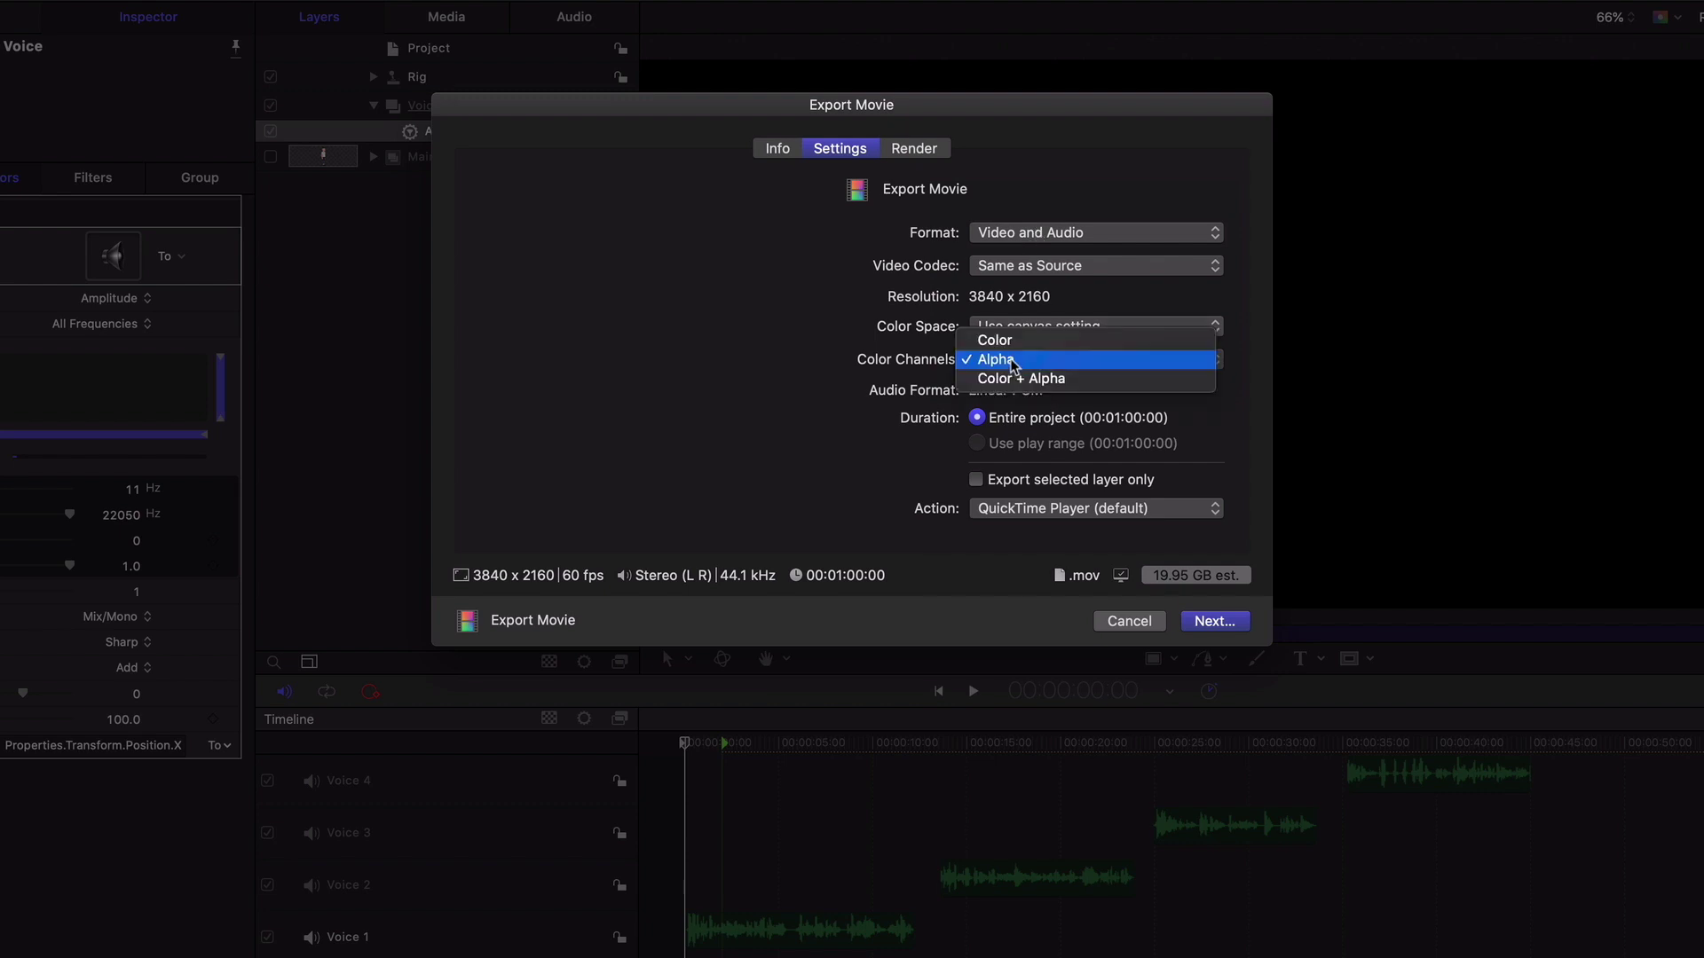
{"action": "left_click", "coordinate": [1016, 344]}
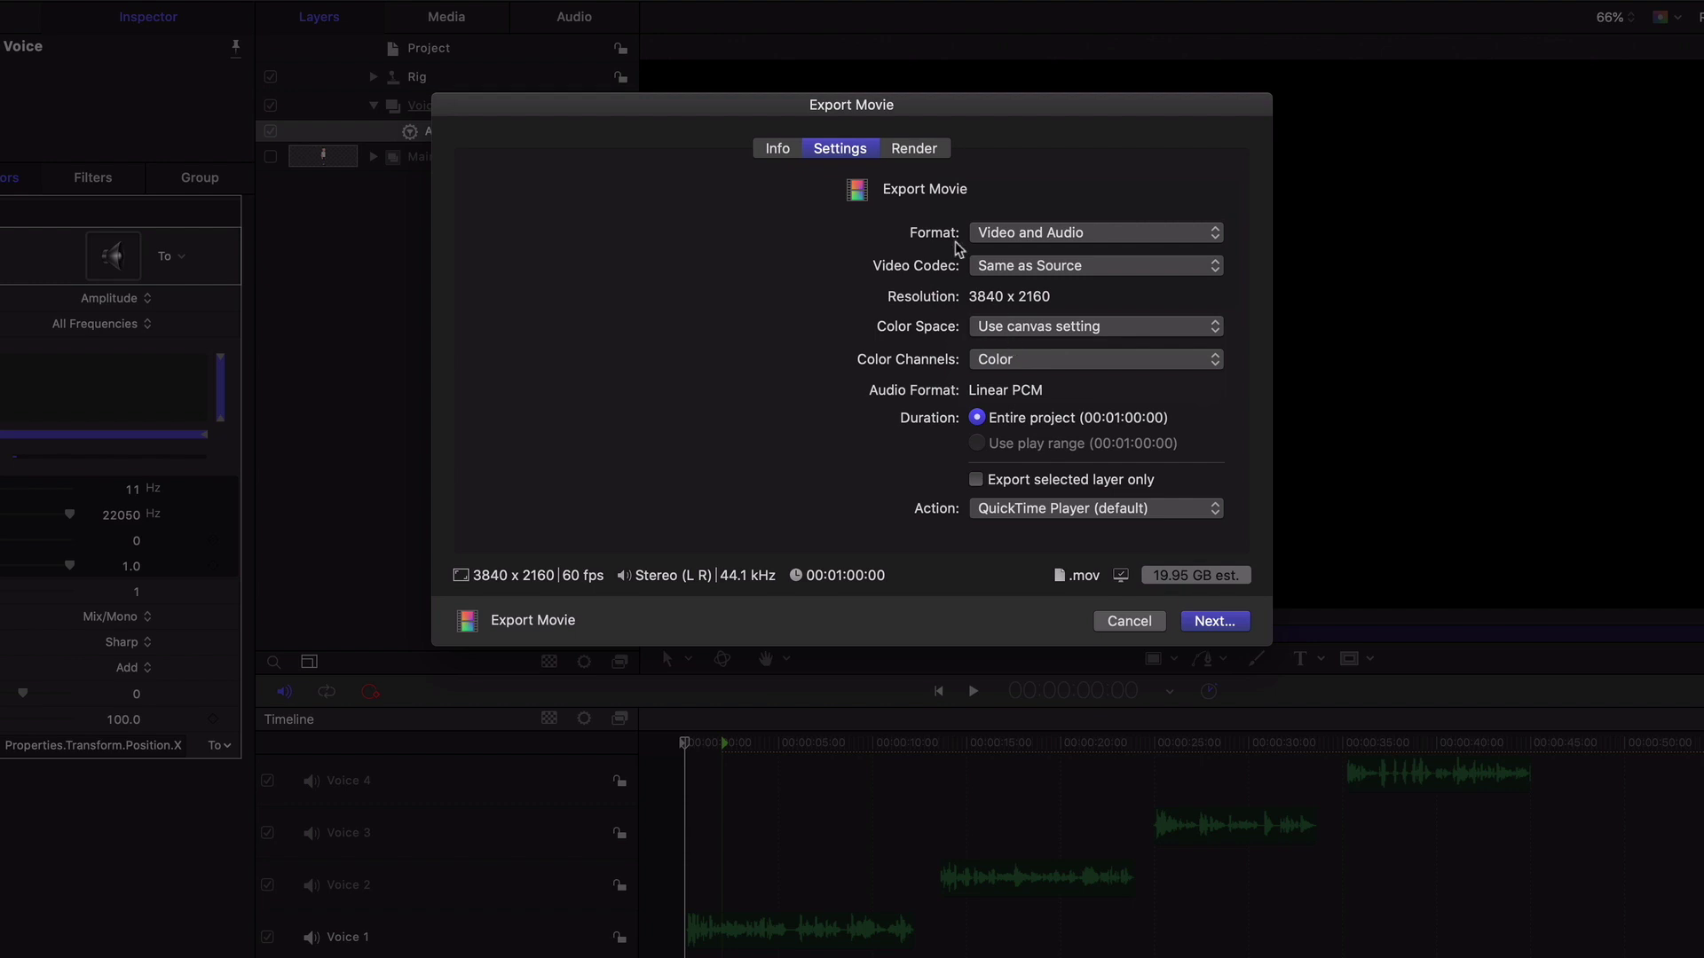
Use Draft render quality for the export and save the movie as Alex in the Voice Over folder on the Desktop.
{"action": "left_click", "coordinate": [917, 151]}
{"action": "left_click", "coordinate": [1022, 302]}
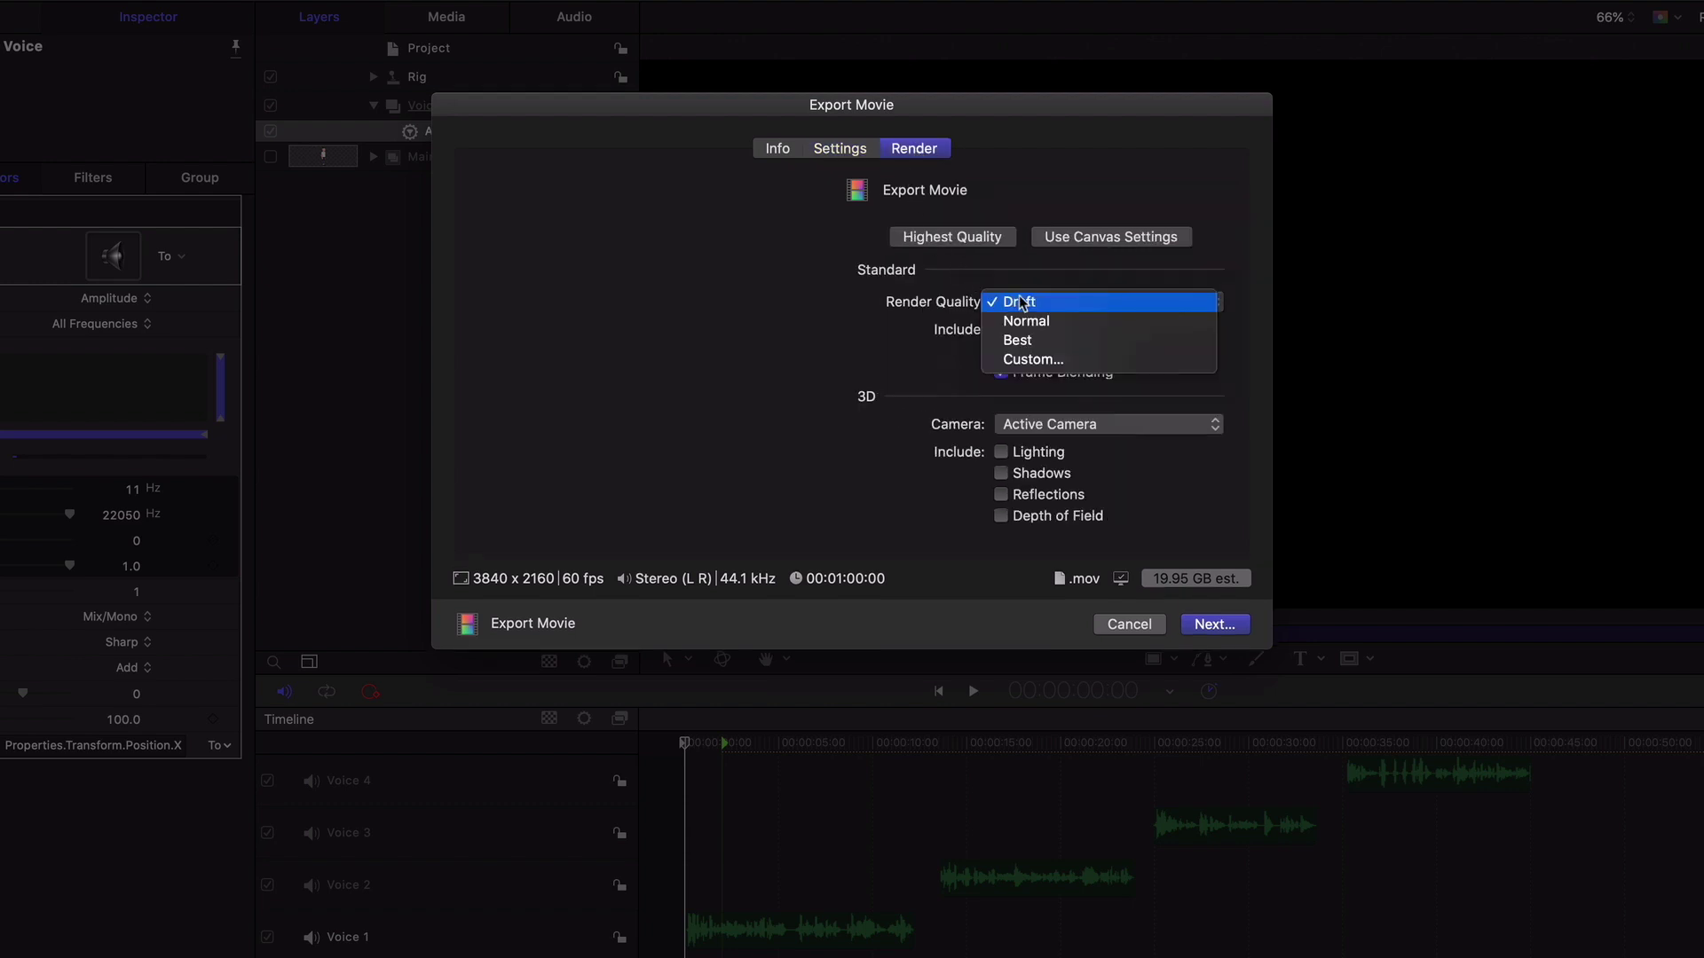
{"action": "left_click", "coordinate": [1025, 304]}
{"action": "left_click", "coordinate": [843, 151]}
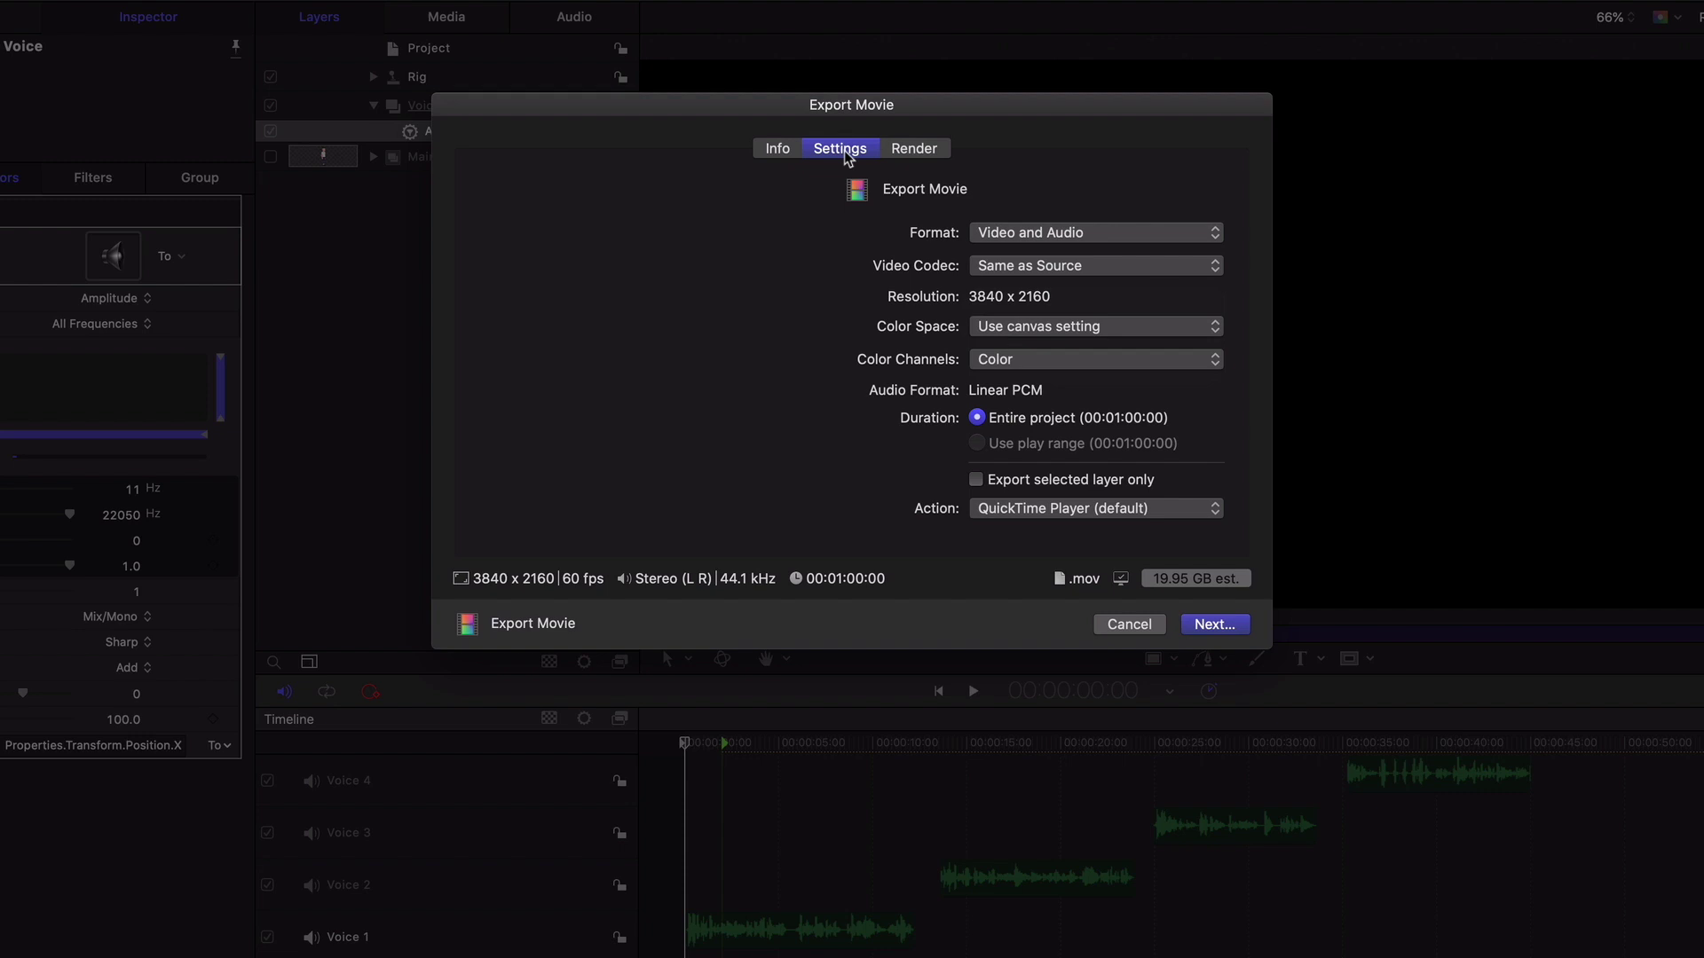
{"action": "left_click", "coordinate": [1230, 630]}
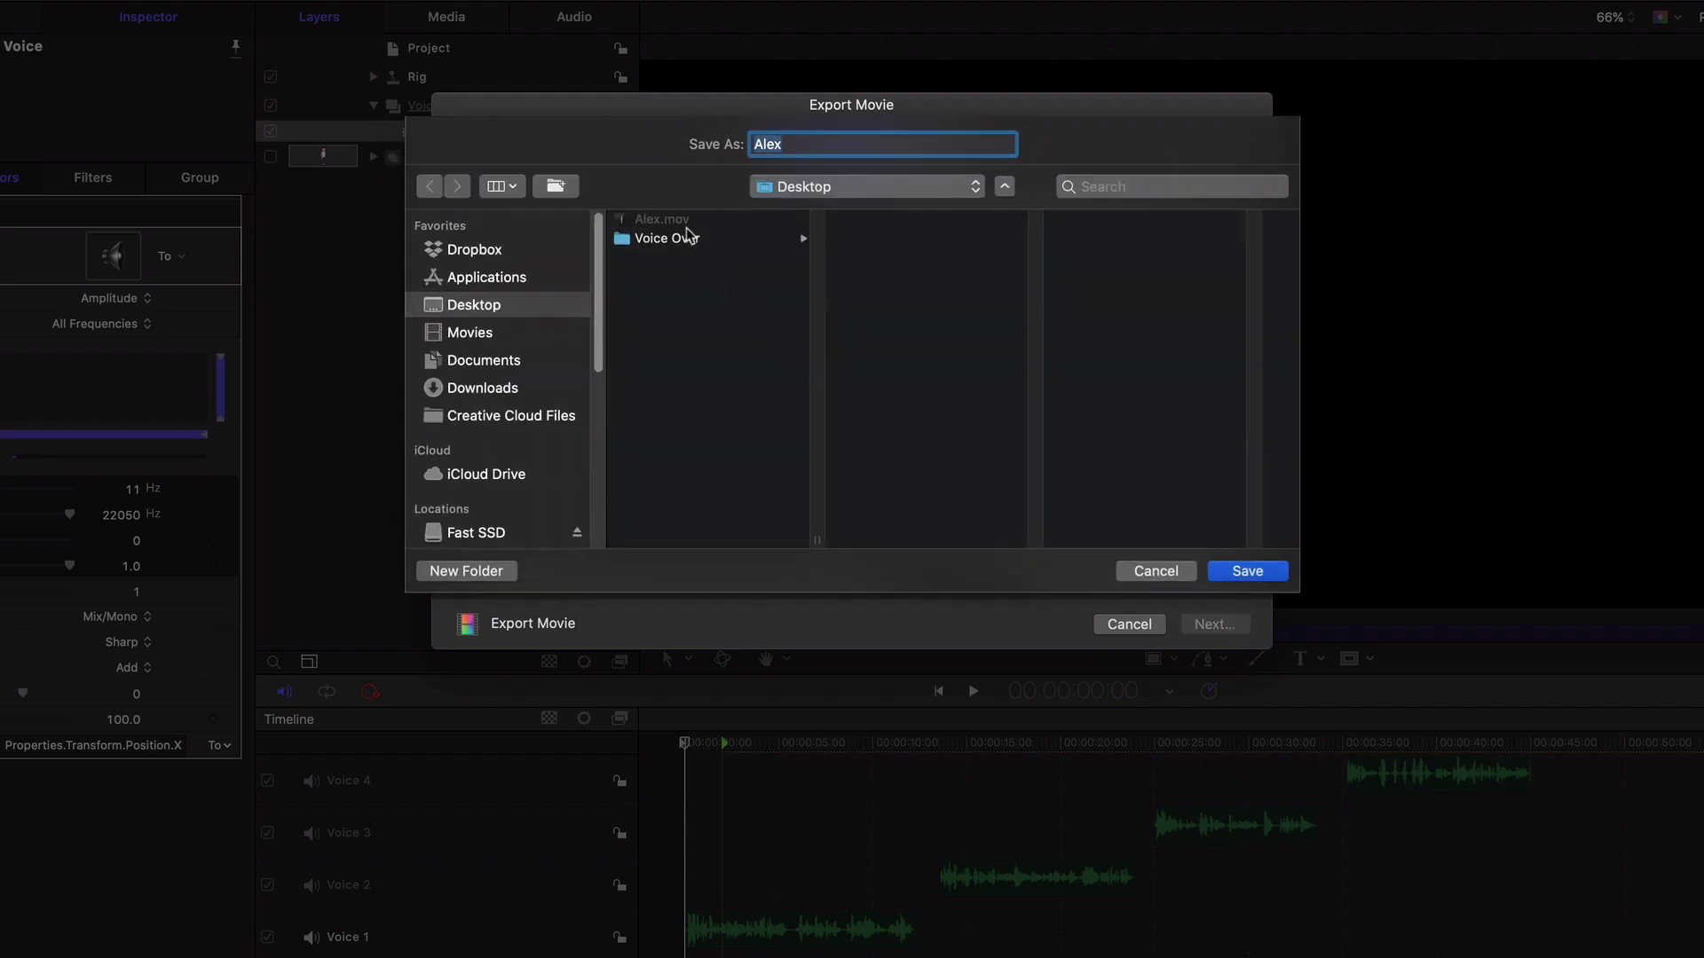
{"action": "left_click", "coordinate": [706, 242]}
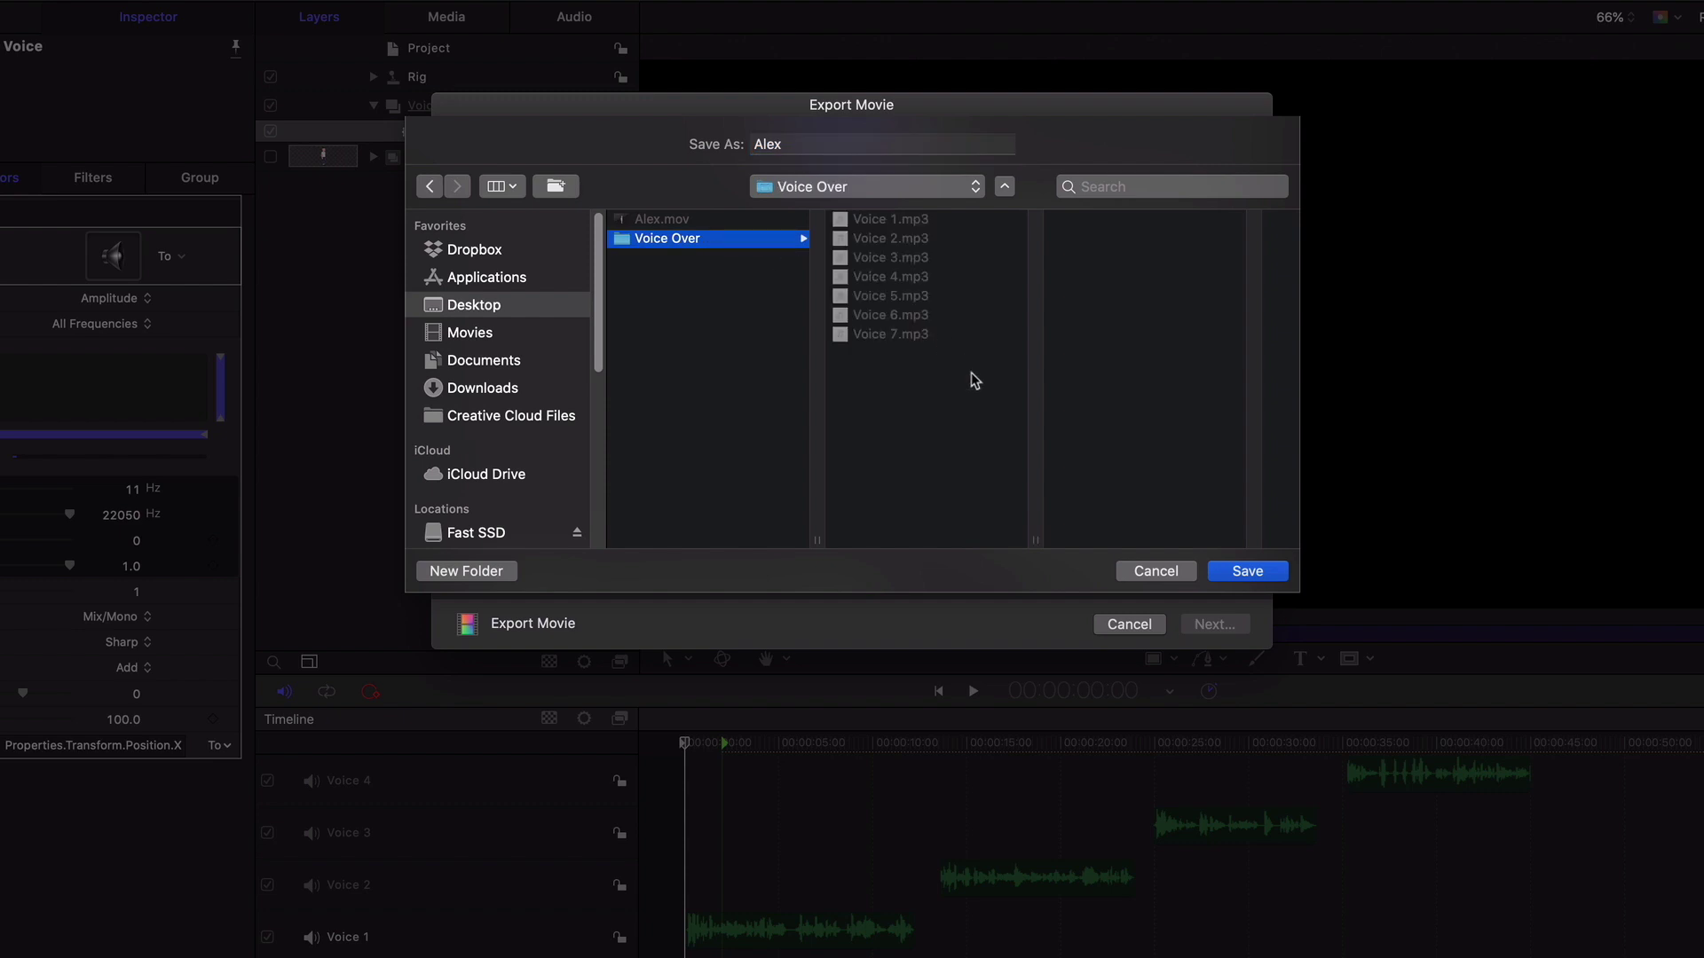
{"action": "left_click", "coordinate": [1247, 572]}
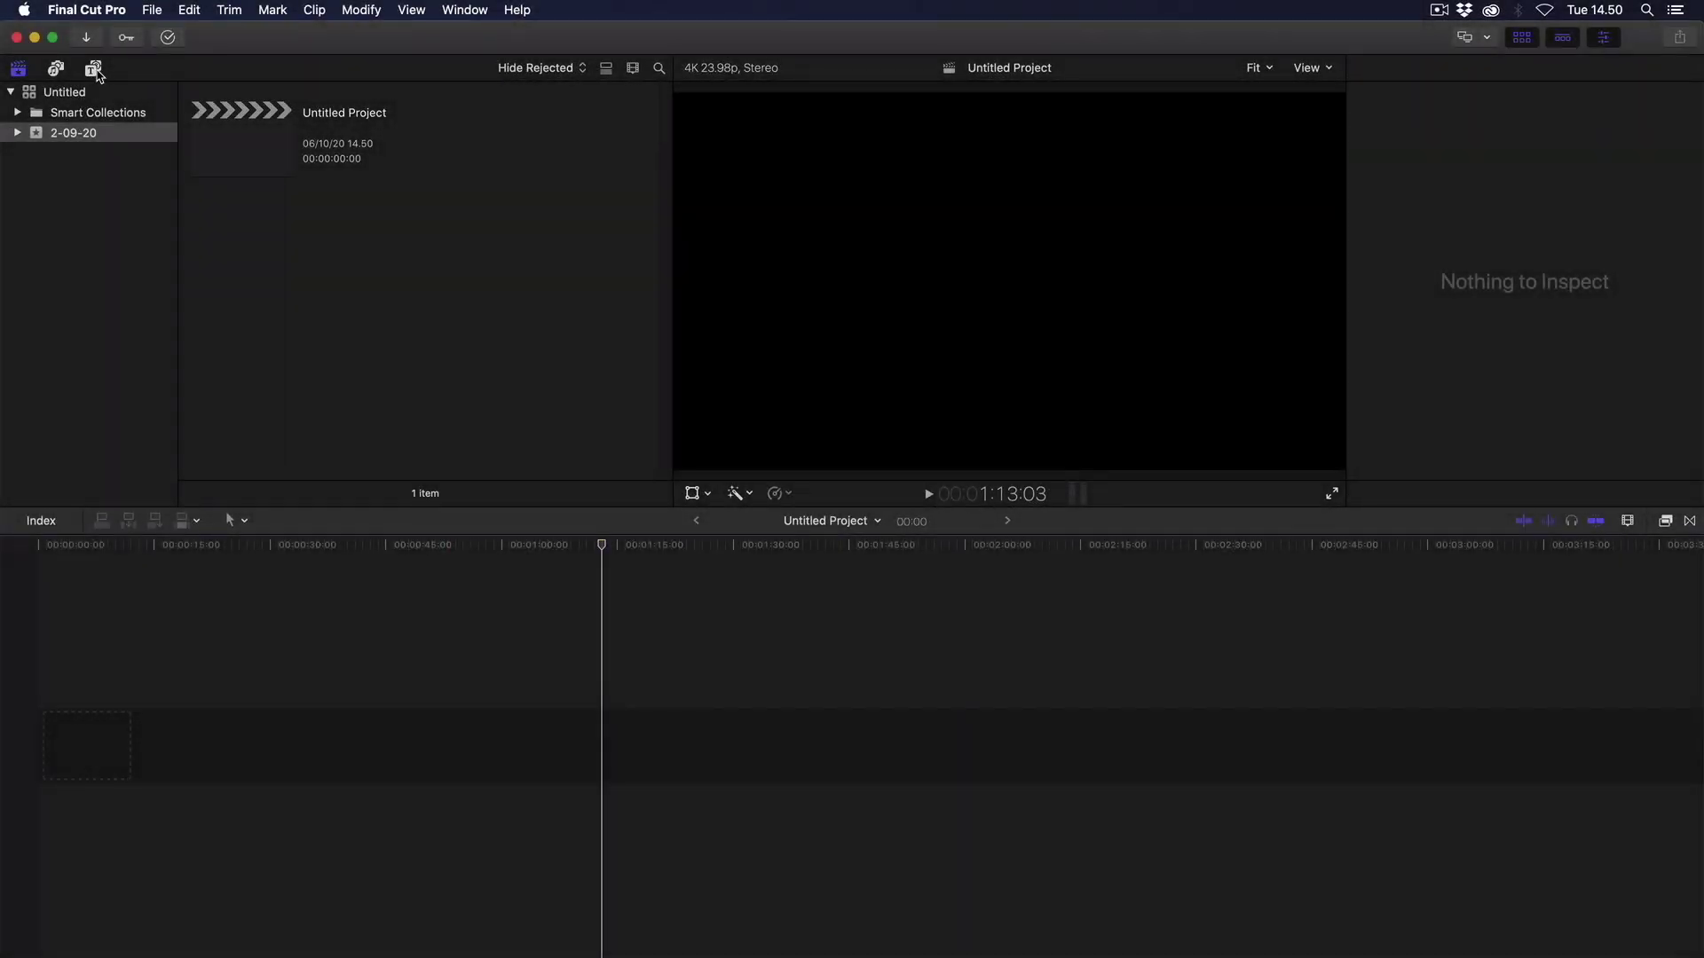
Add the Alex character title at the start of the timeline and turn it into a compound clip named Alex Say Hi.
{"action": "left_click", "coordinate": [93, 69]}
{"action": "left_click_drag", "start_coordinate": [213, 163], "coordinate": [29, 726]}
{"action": "right_click", "coordinate": [115, 736]}
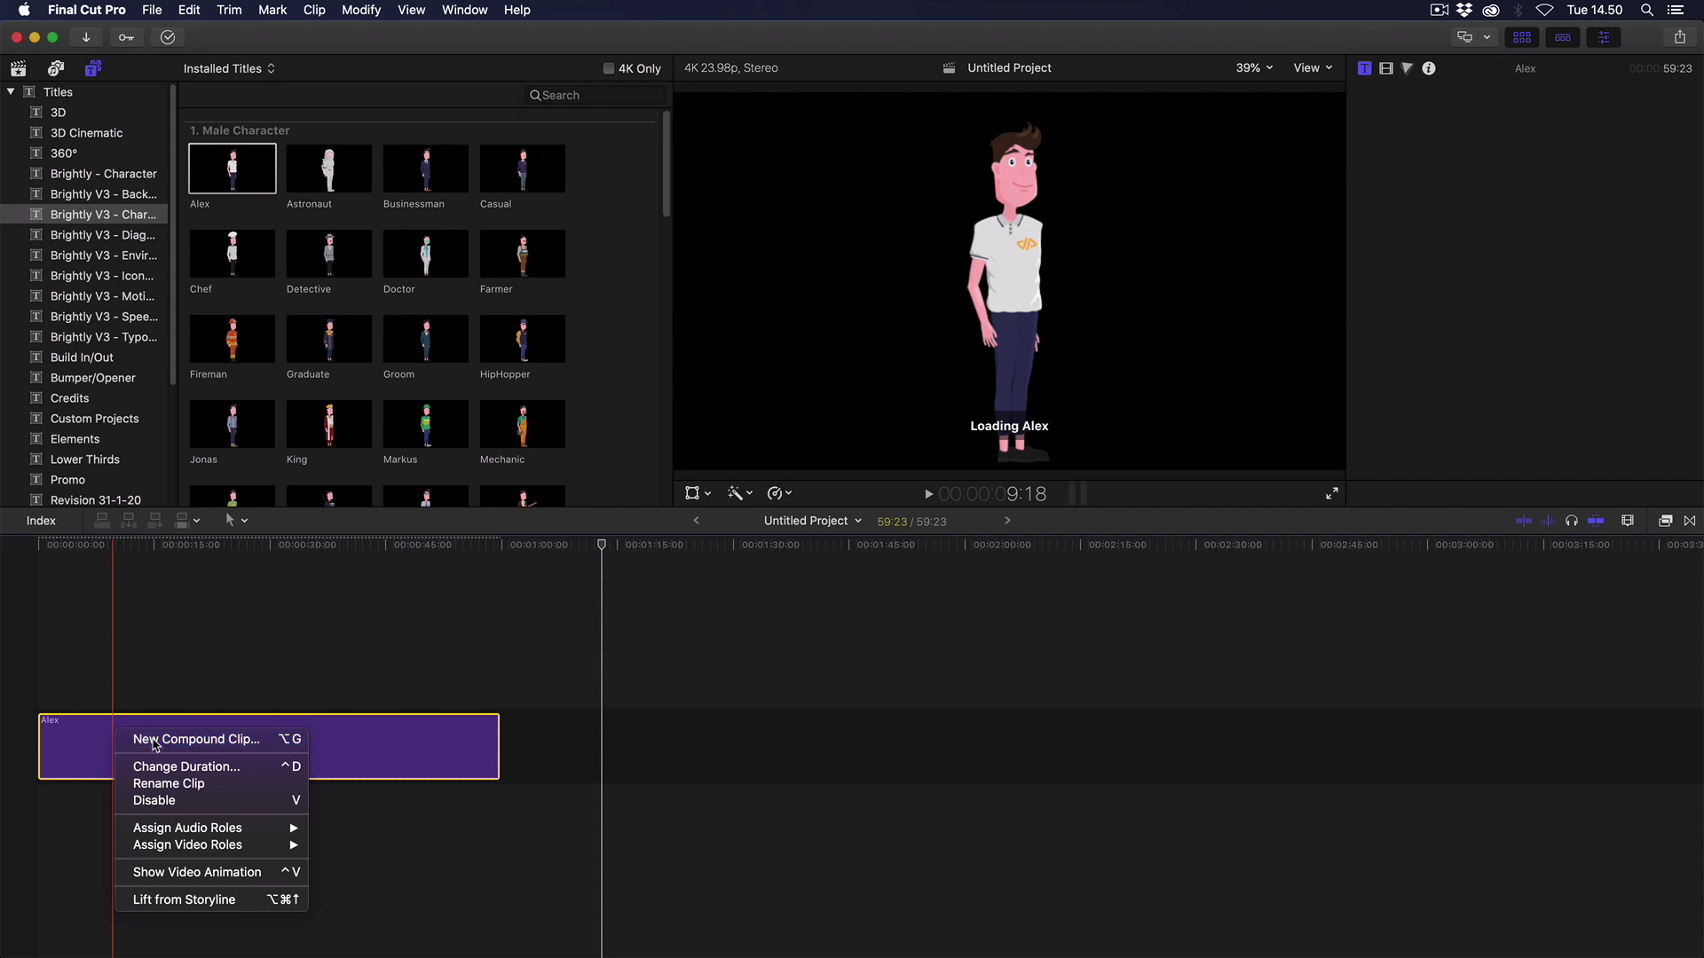
{"action": "left_click", "coordinate": [155, 740]}
{"action": "type", "text": "Ale"}
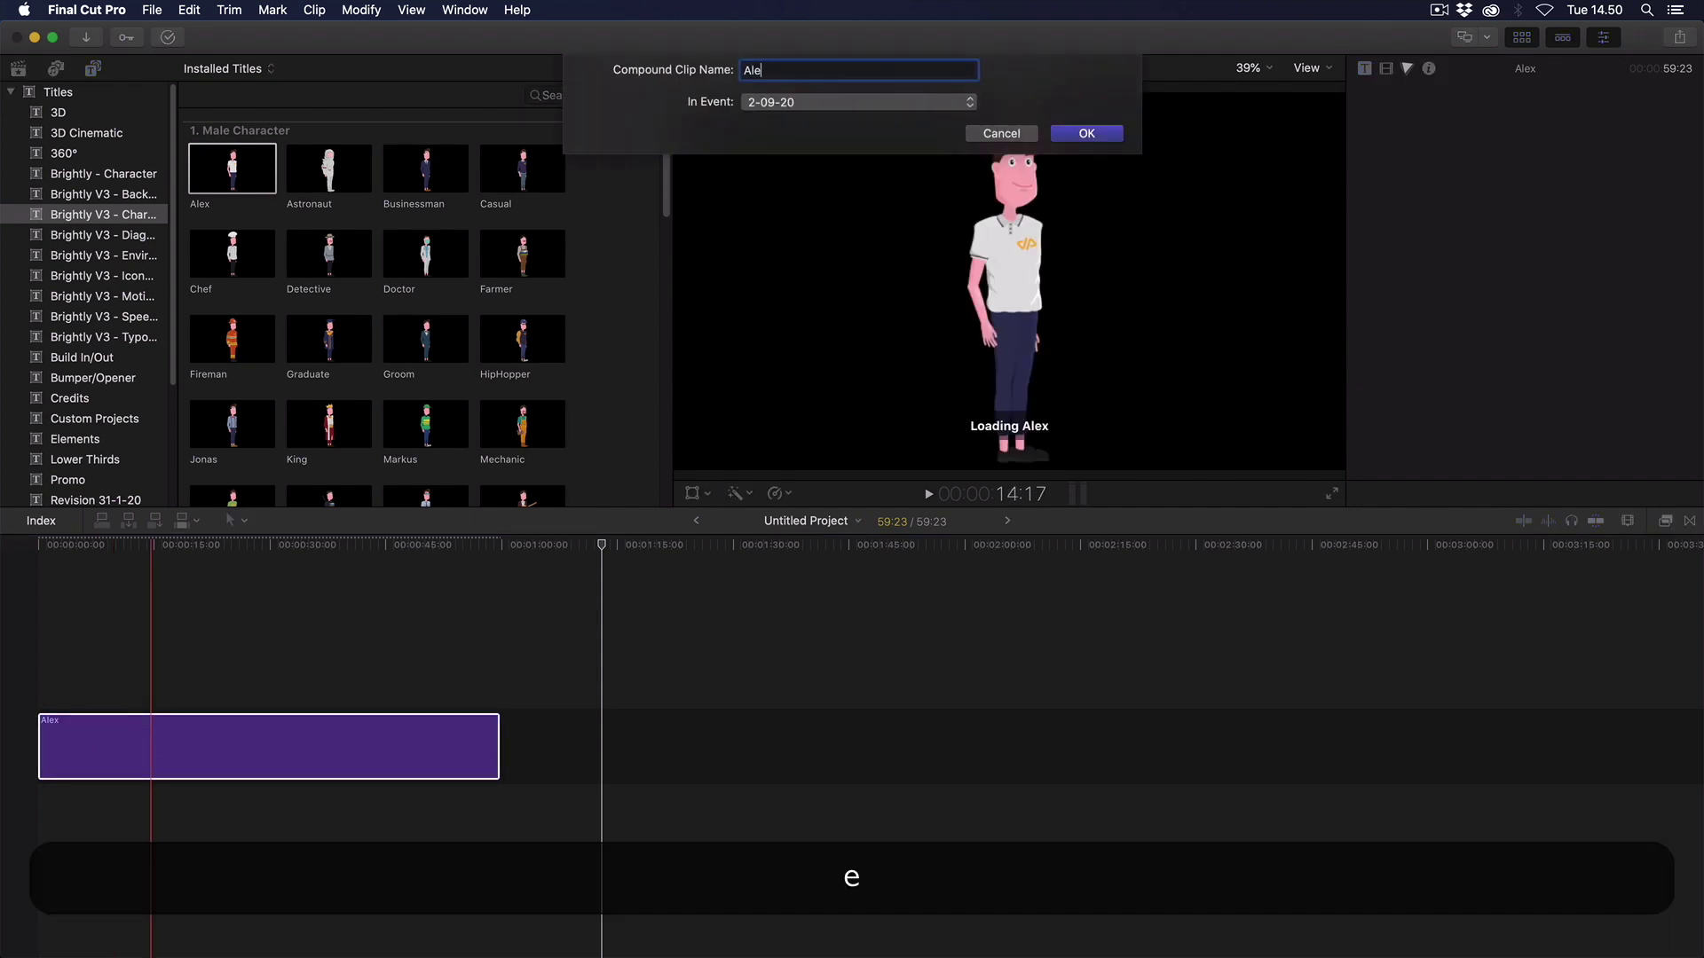
{"action": "type", "text": "x Say HI"}
{"action": "key", "text": "Return"}
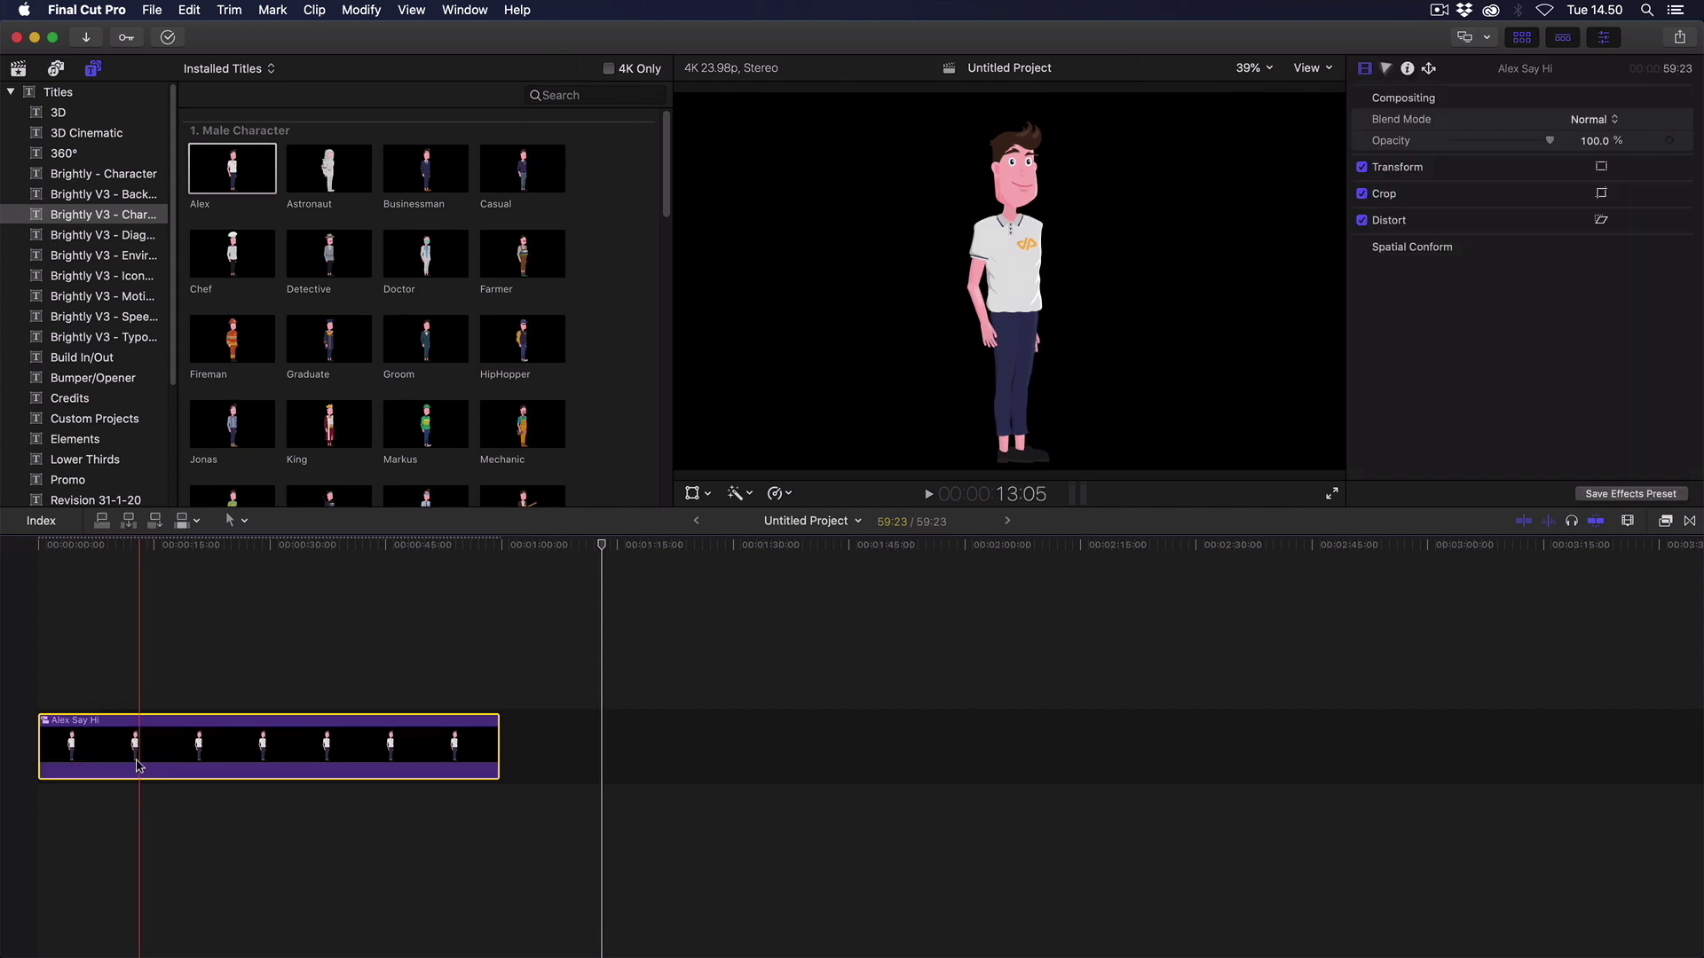
Inside the Alex Say Hi compound clip, enable Auto Lipsync and set the gesture to Say Hi 2 for the Alex title.
{"action": "double_click", "coordinate": [245, 754]}
{"action": "left_click", "coordinate": [245, 754]}
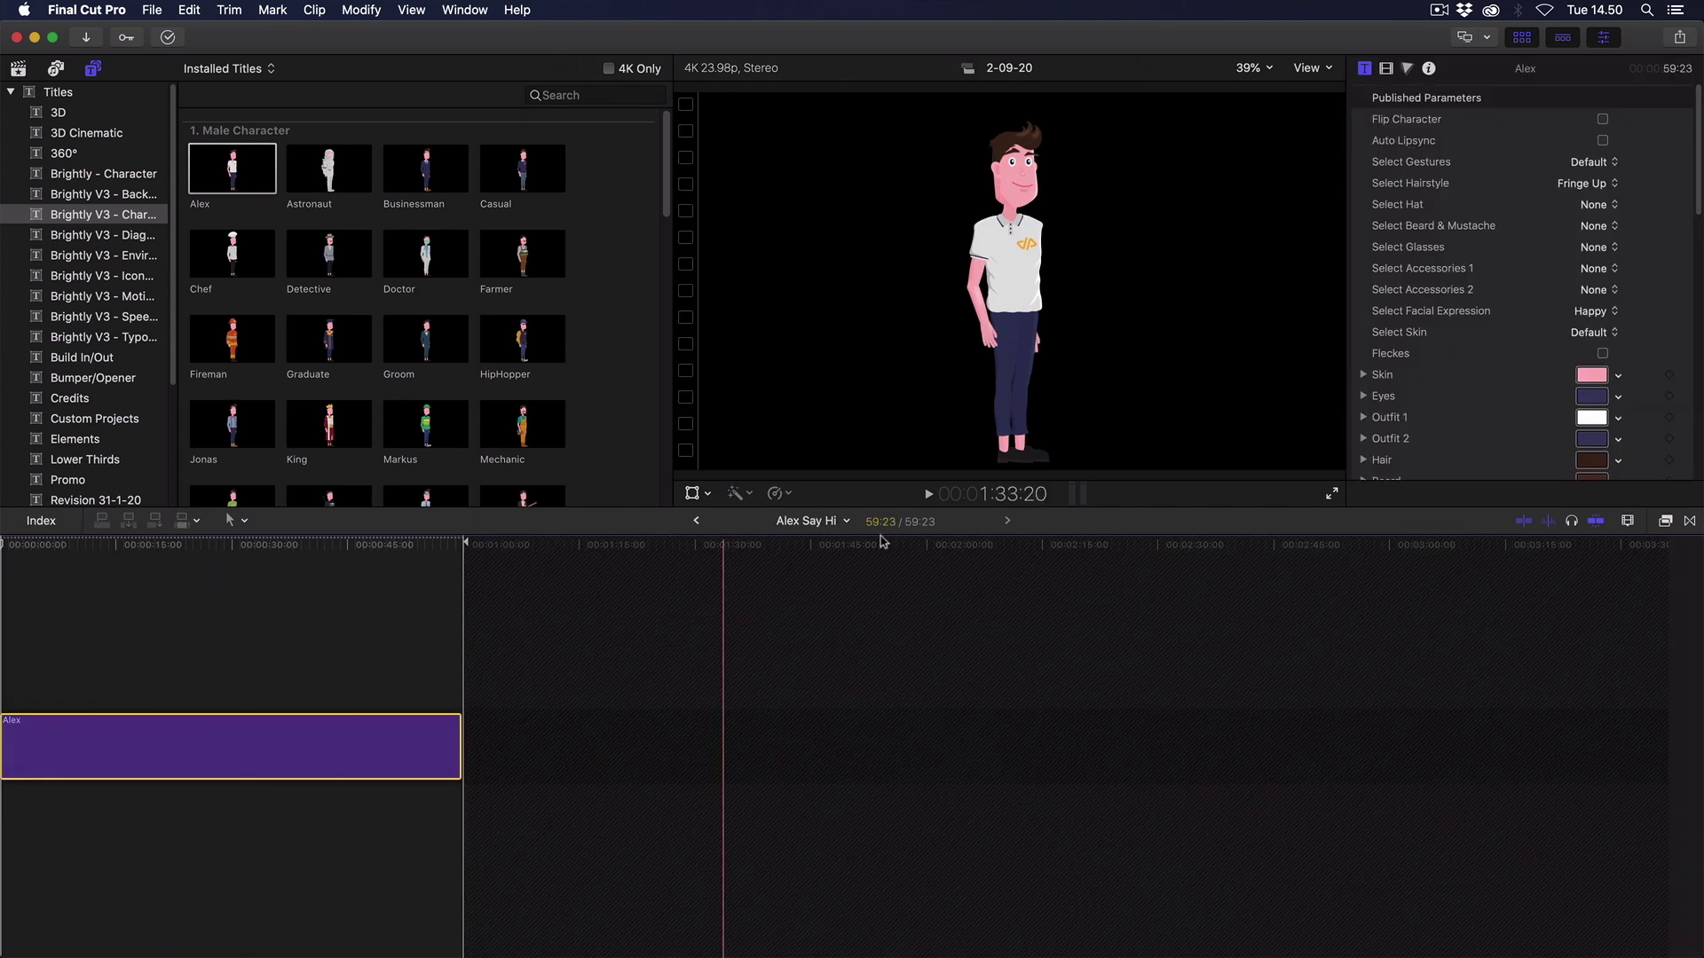
{"action": "left_click", "coordinate": [1583, 145]}
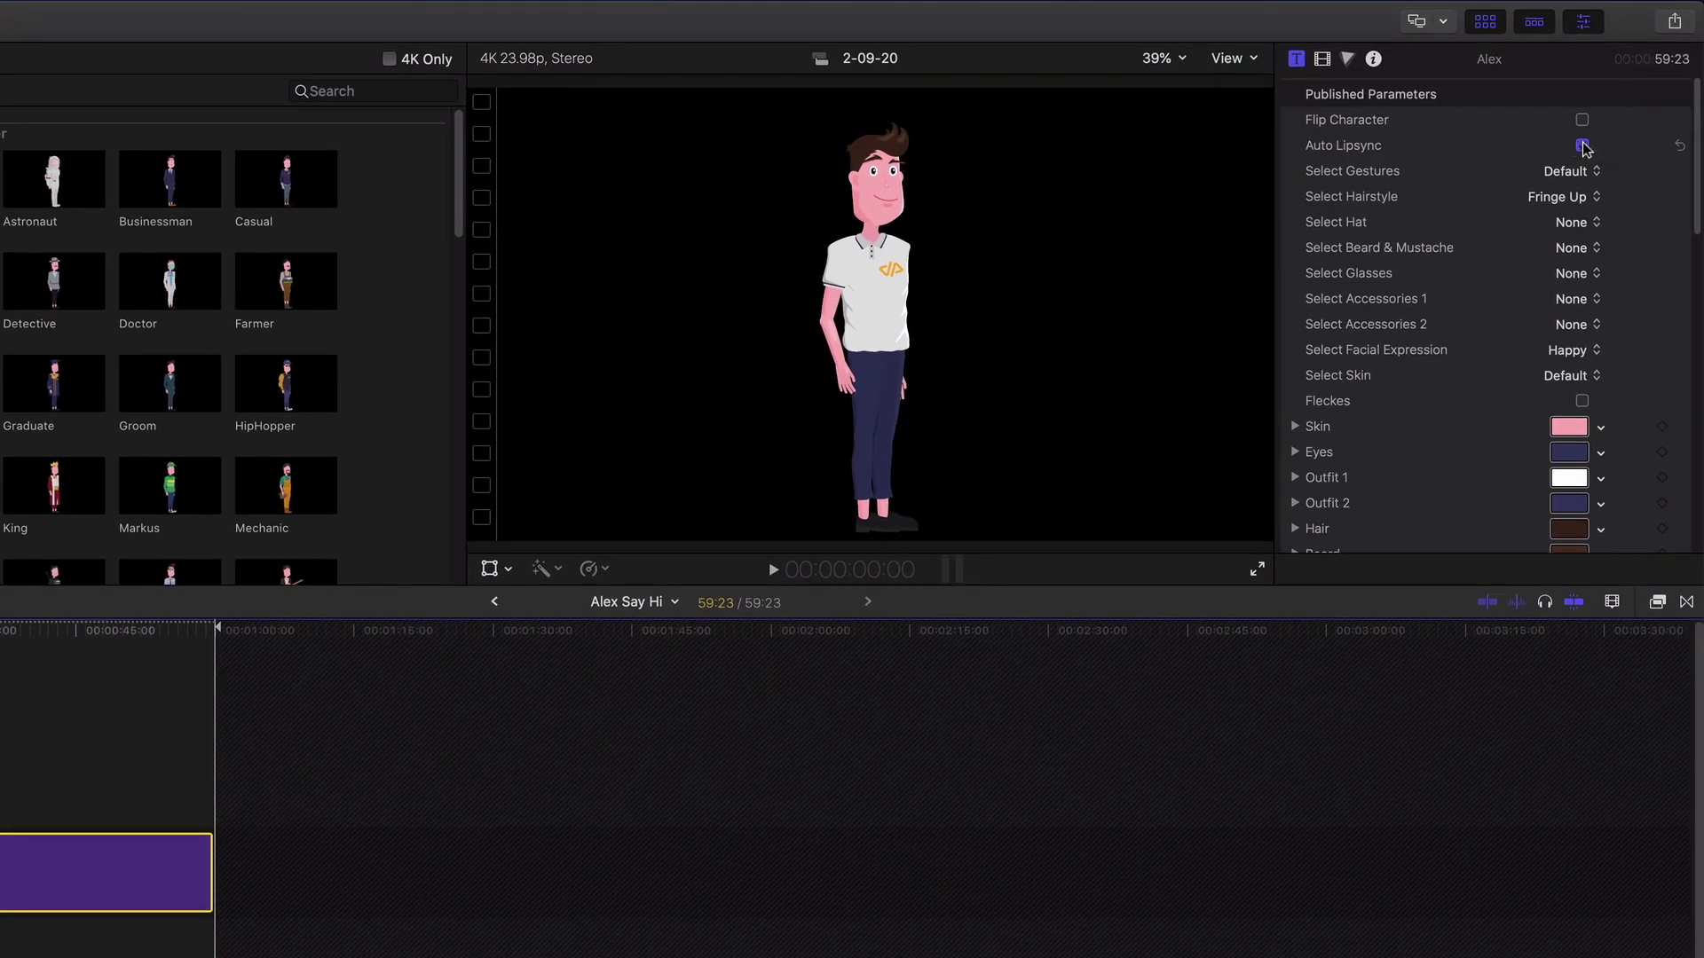
{"action": "left_click", "coordinate": [1566, 171]}
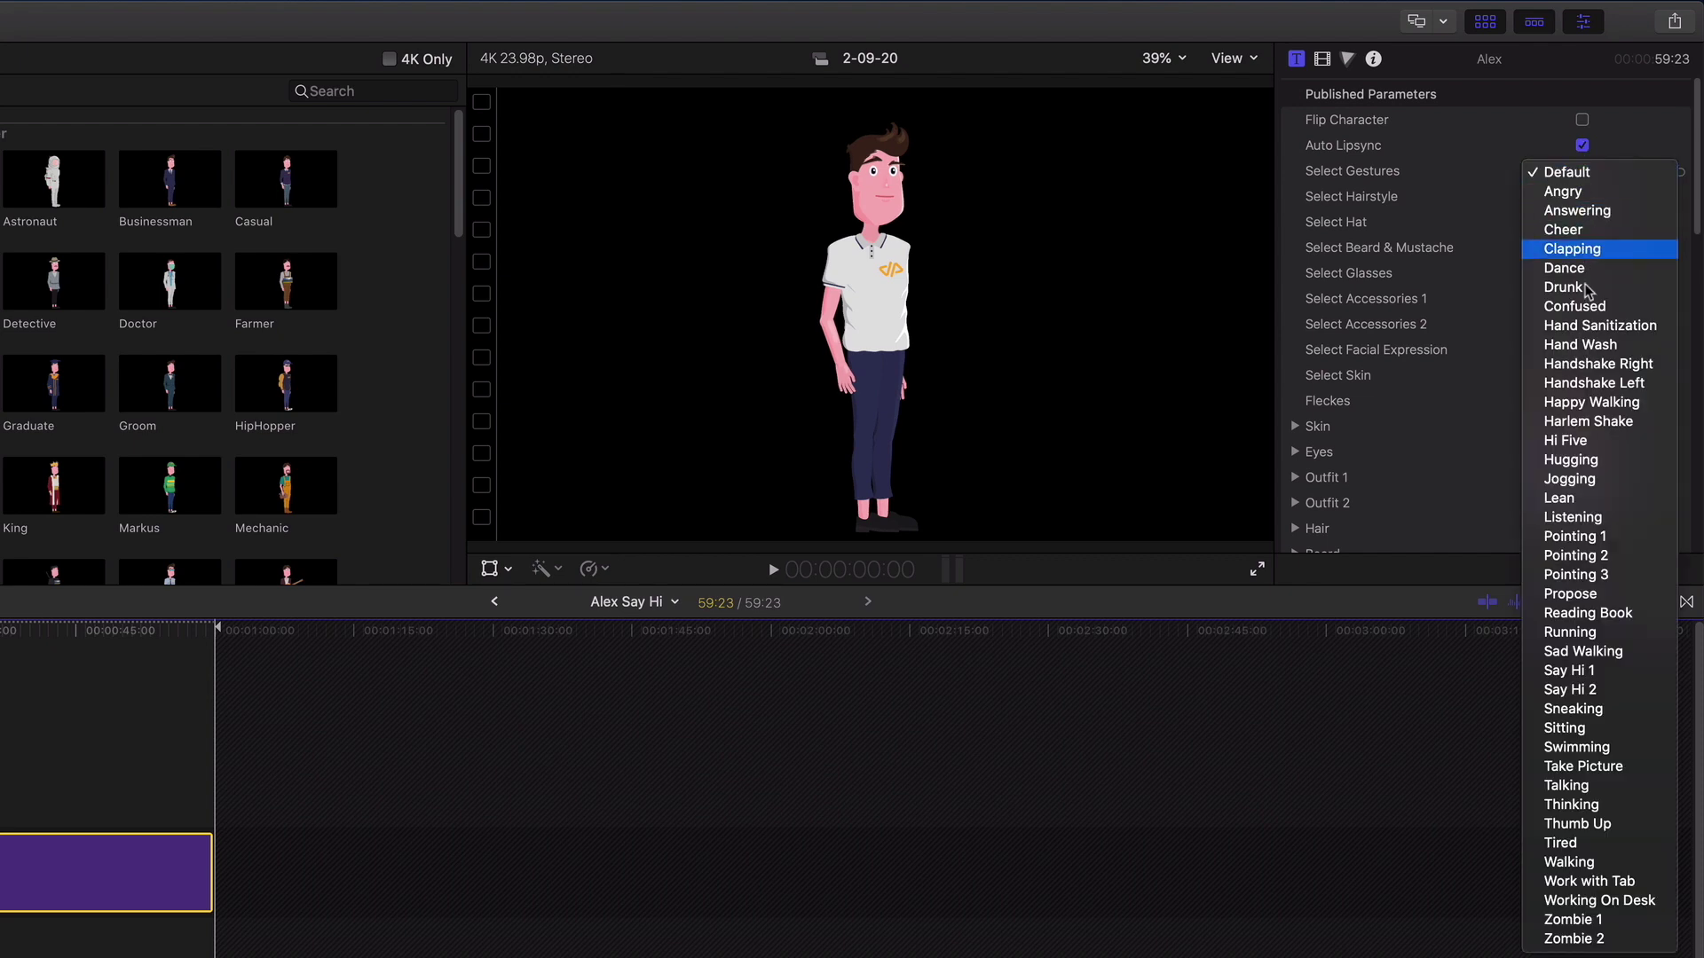
{"action": "left_click", "coordinate": [1570, 690]}
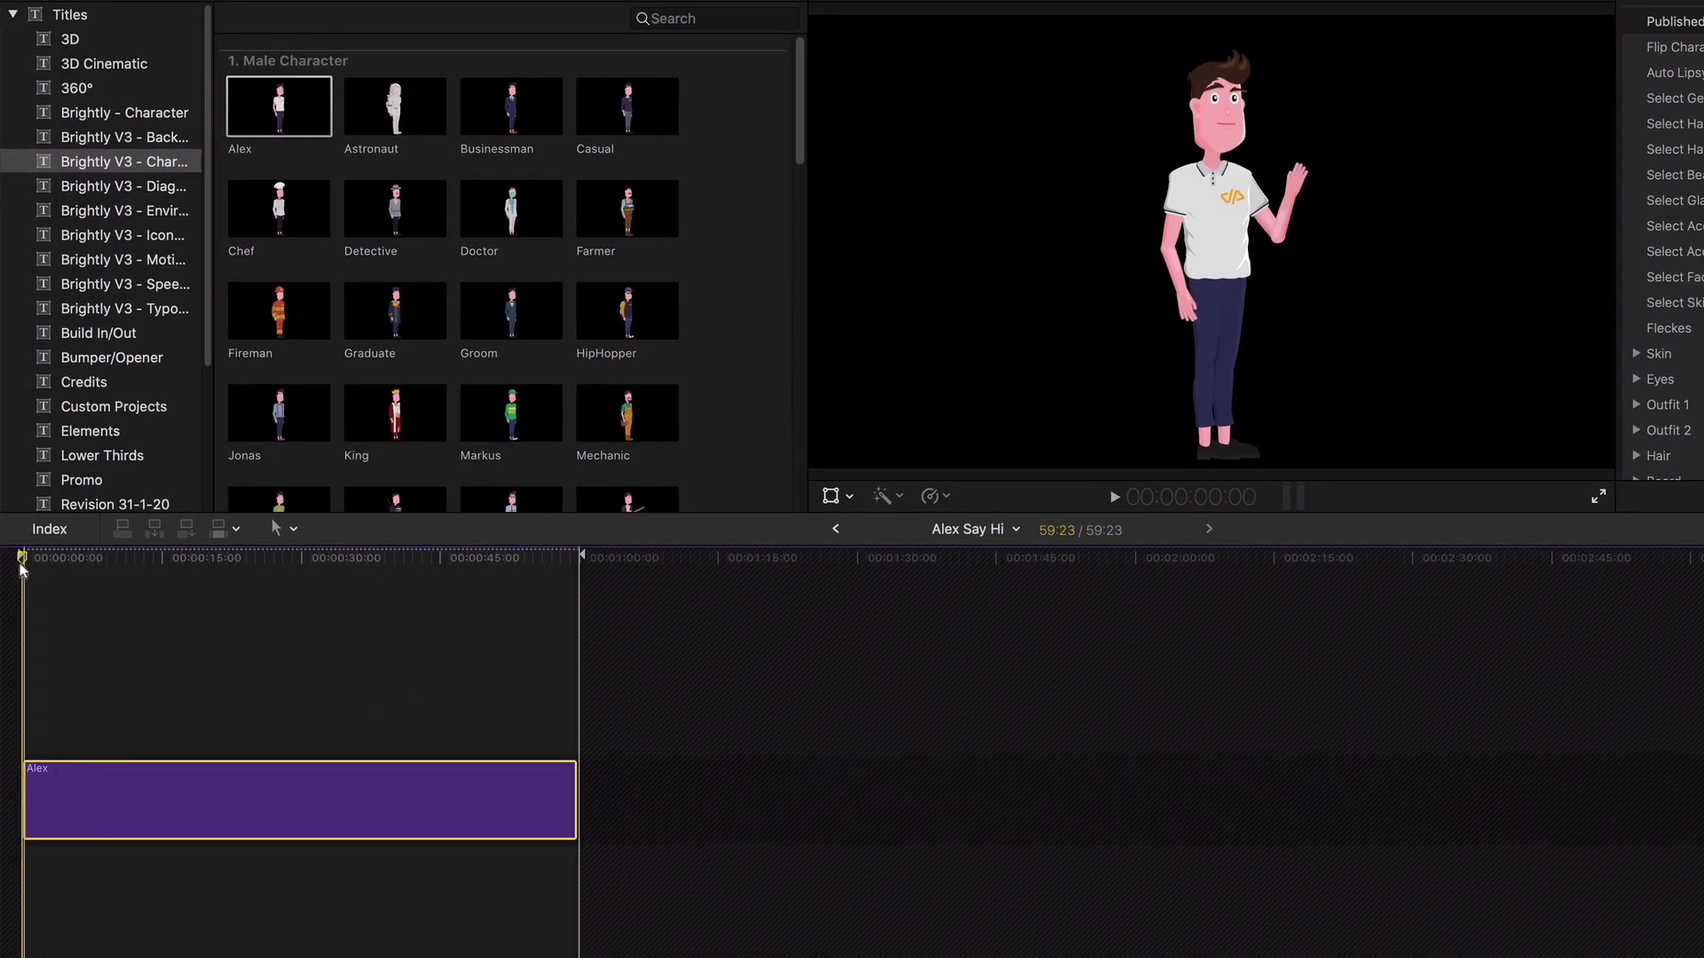
{"action": "left_click", "coordinate": [134, 568]}
{"action": "left_click", "coordinate": [835, 529]}
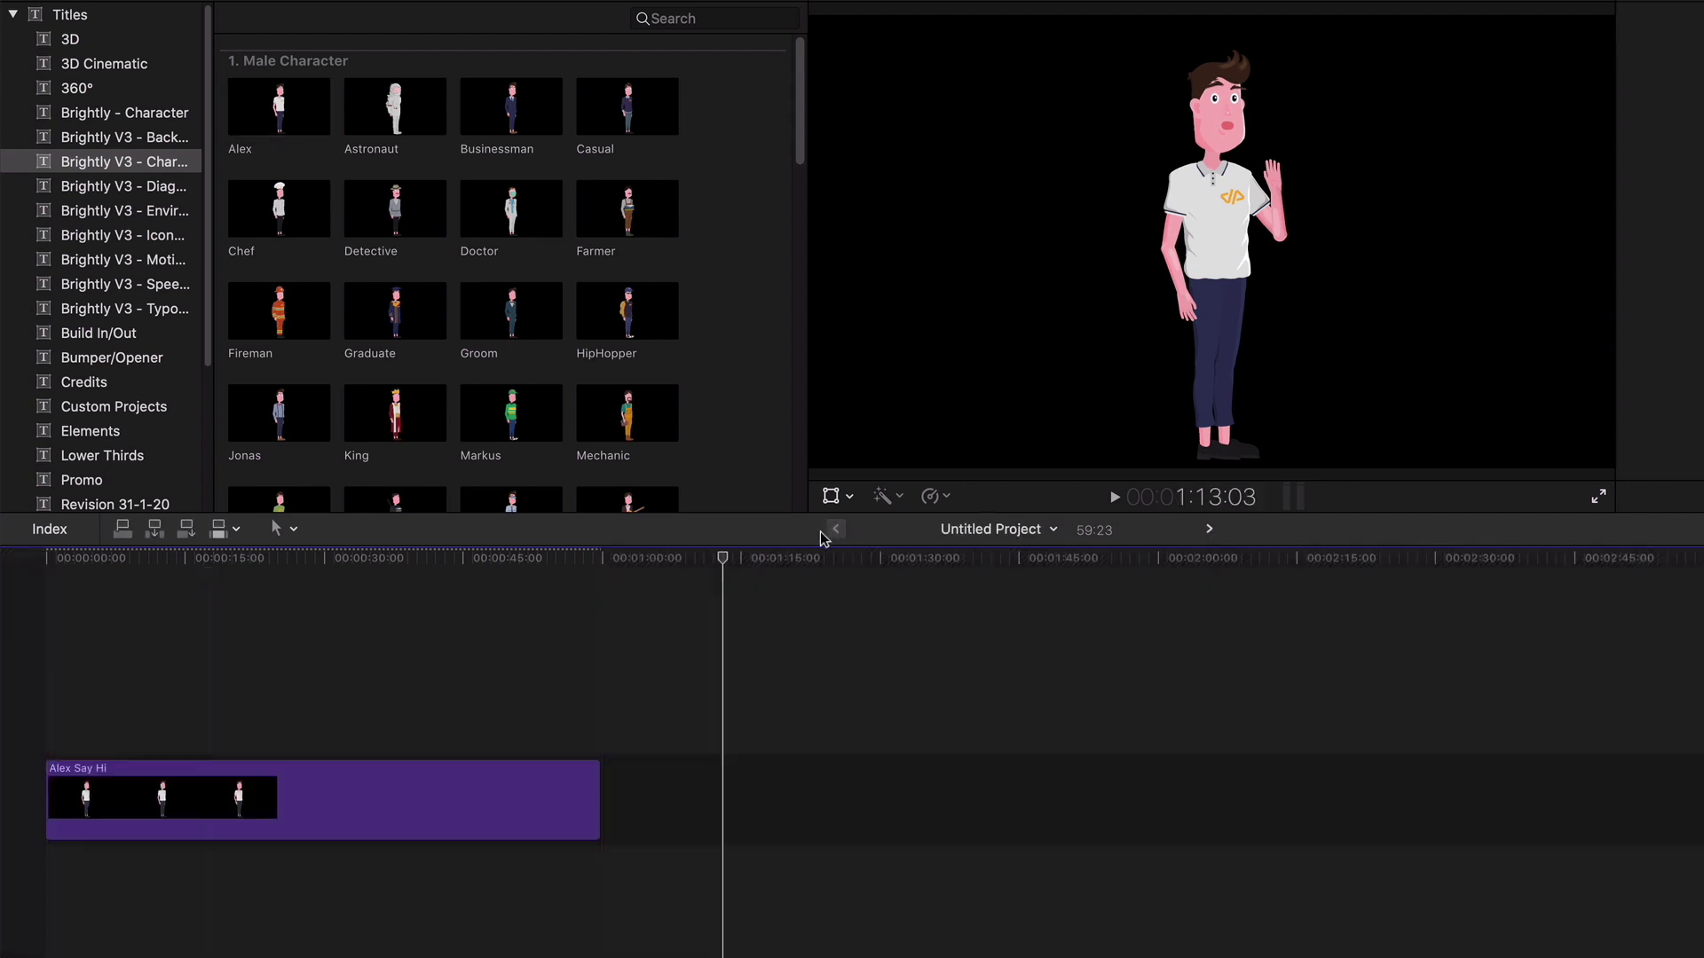
Connect the exported Alex movie below the compound clip at the project start, detach its audio and delete its video part.
{"action": "left_click", "coordinate": [35, 583]}
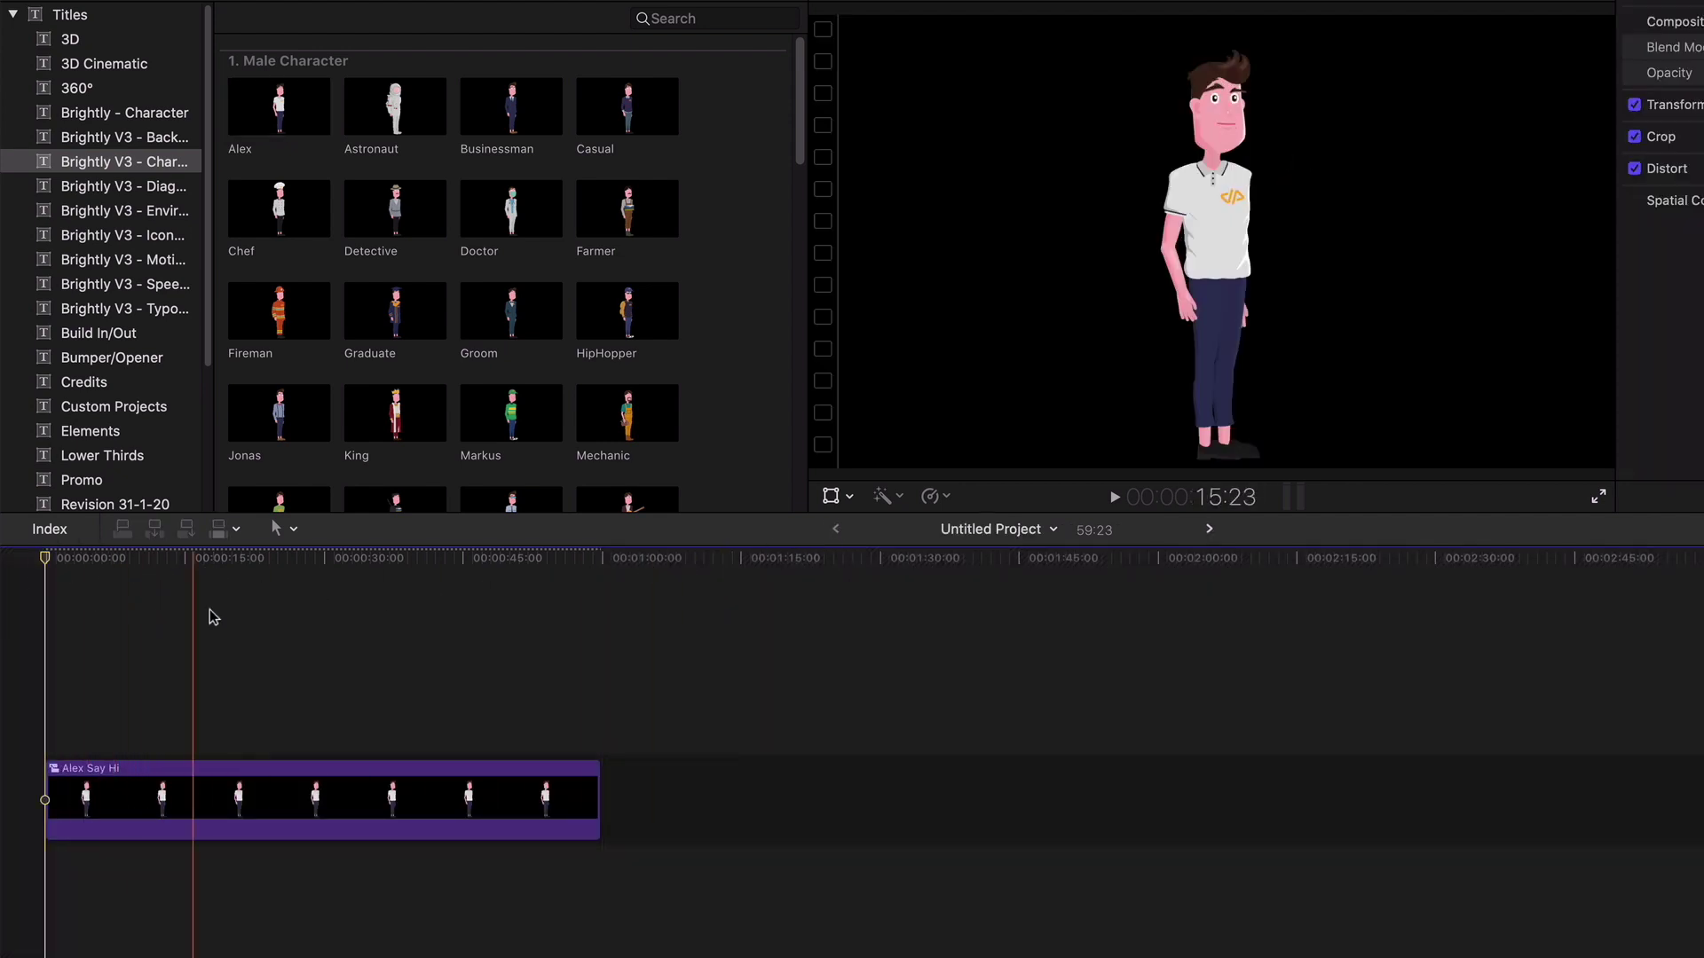
{"action": "key", "text": "super+Tab"}
{"action": "left_click_drag", "start_coordinate": [1435, 648], "coordinate": [55, 887]}
{"action": "left_click", "coordinate": [55, 888]}
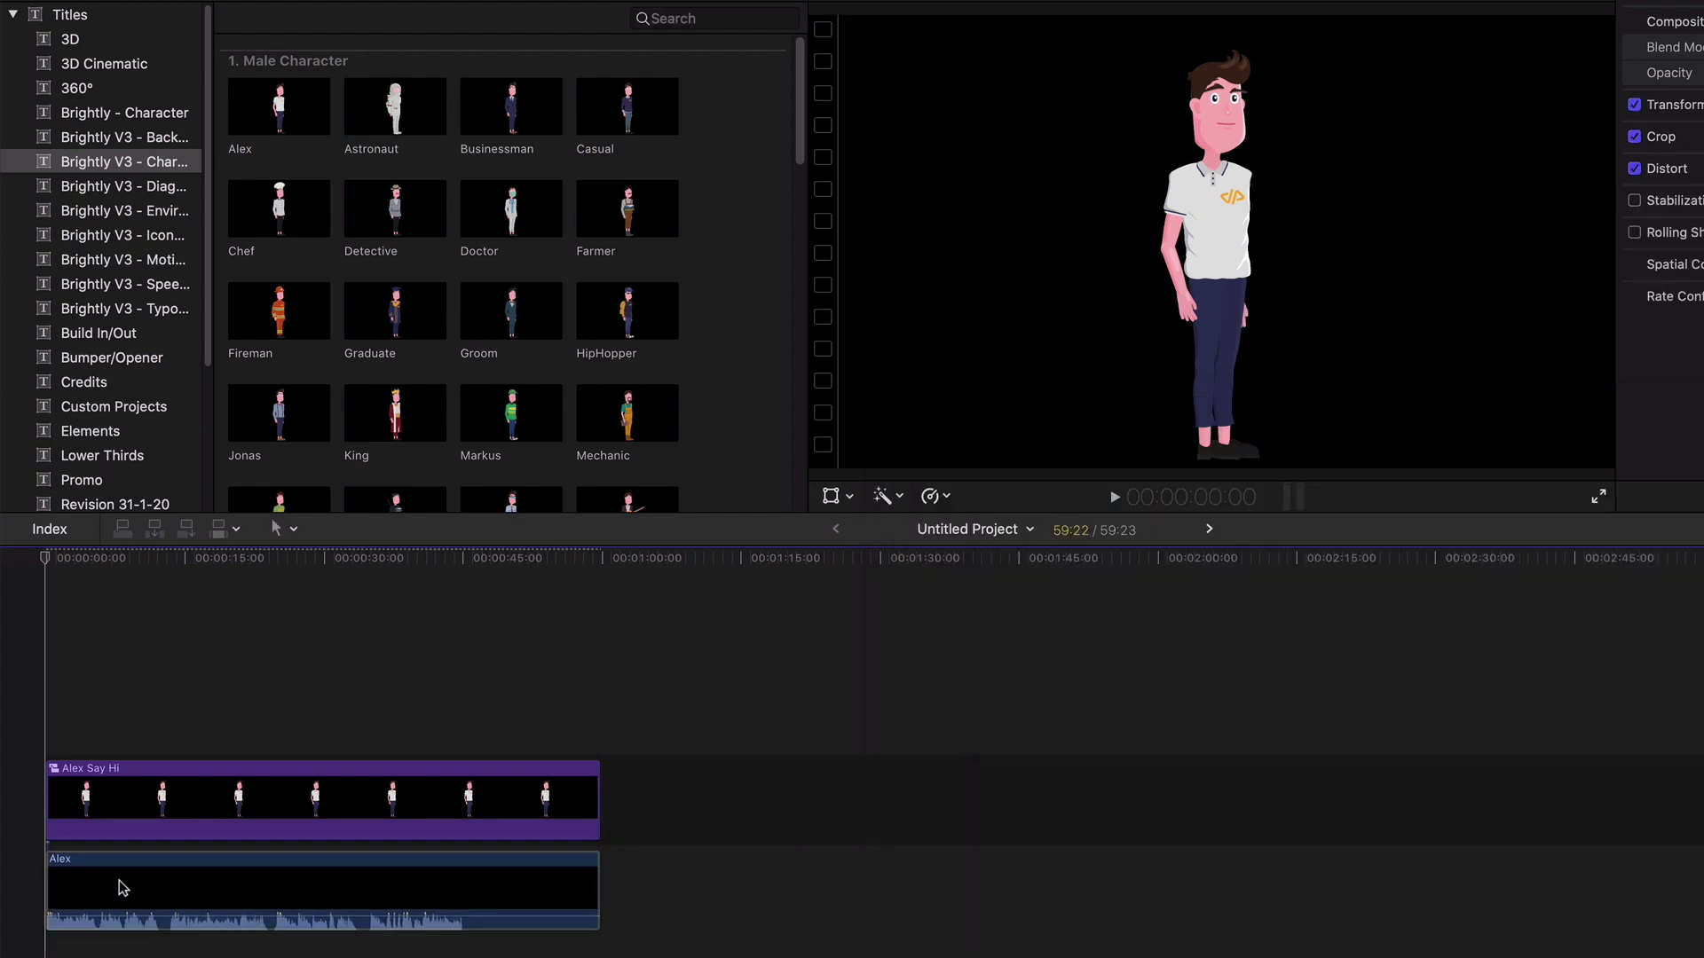
{"action": "right_click", "coordinate": [146, 884]}
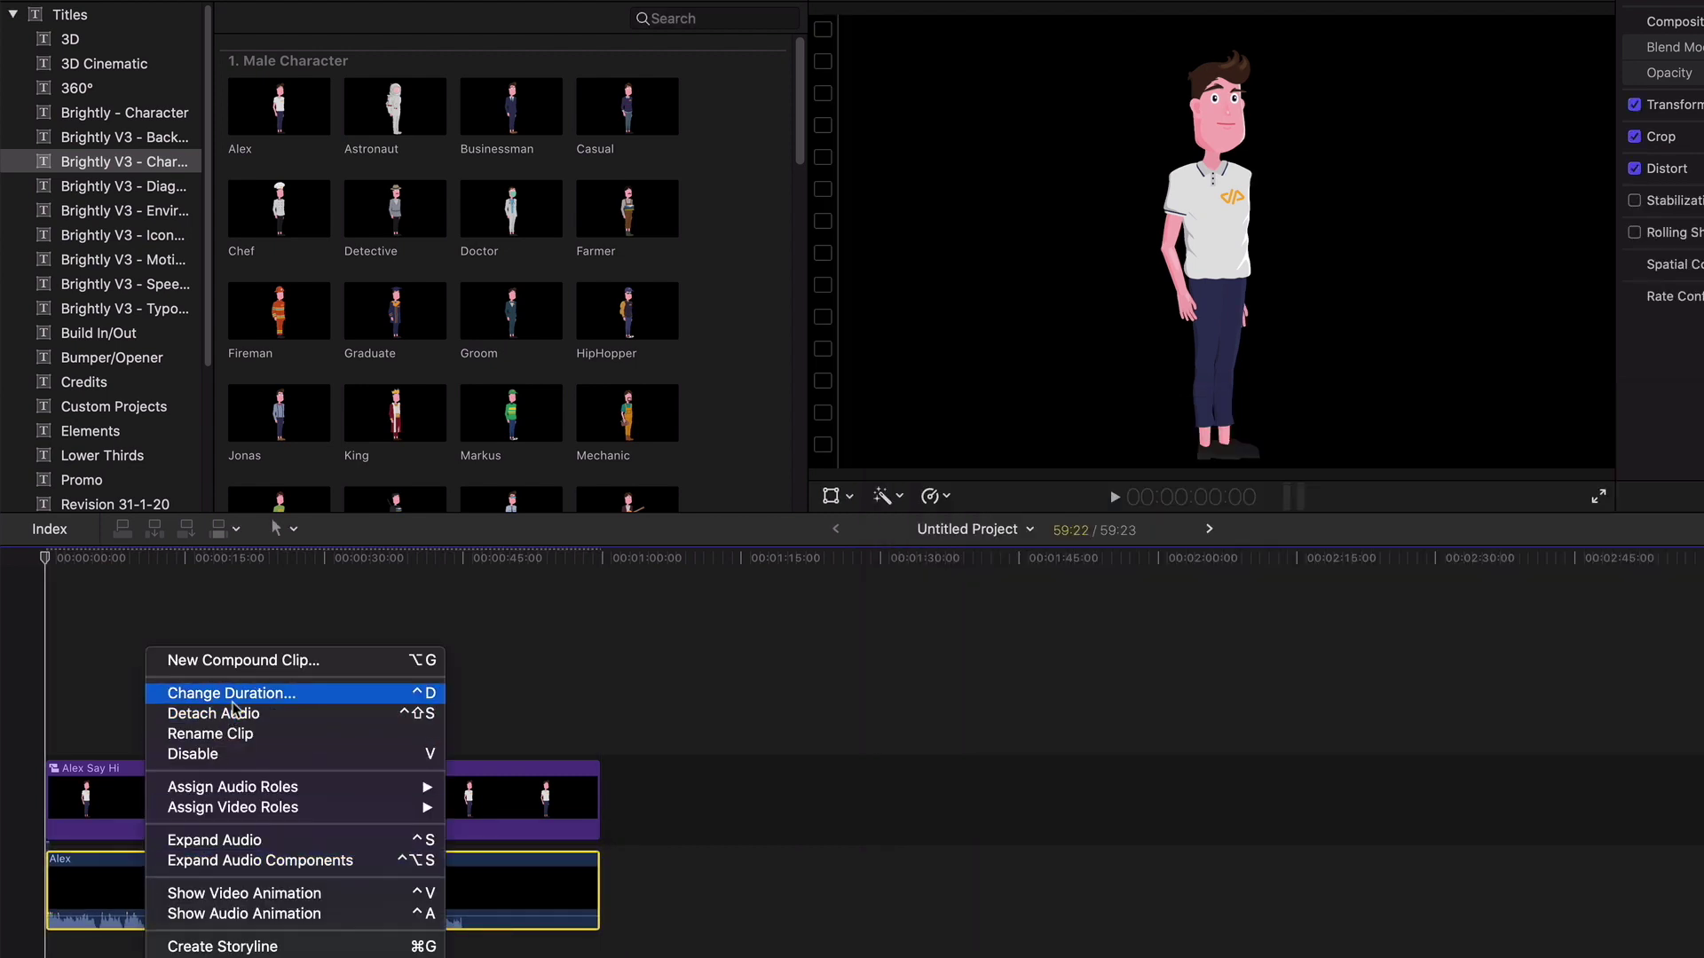
{"action": "left_click", "coordinate": [211, 720]}
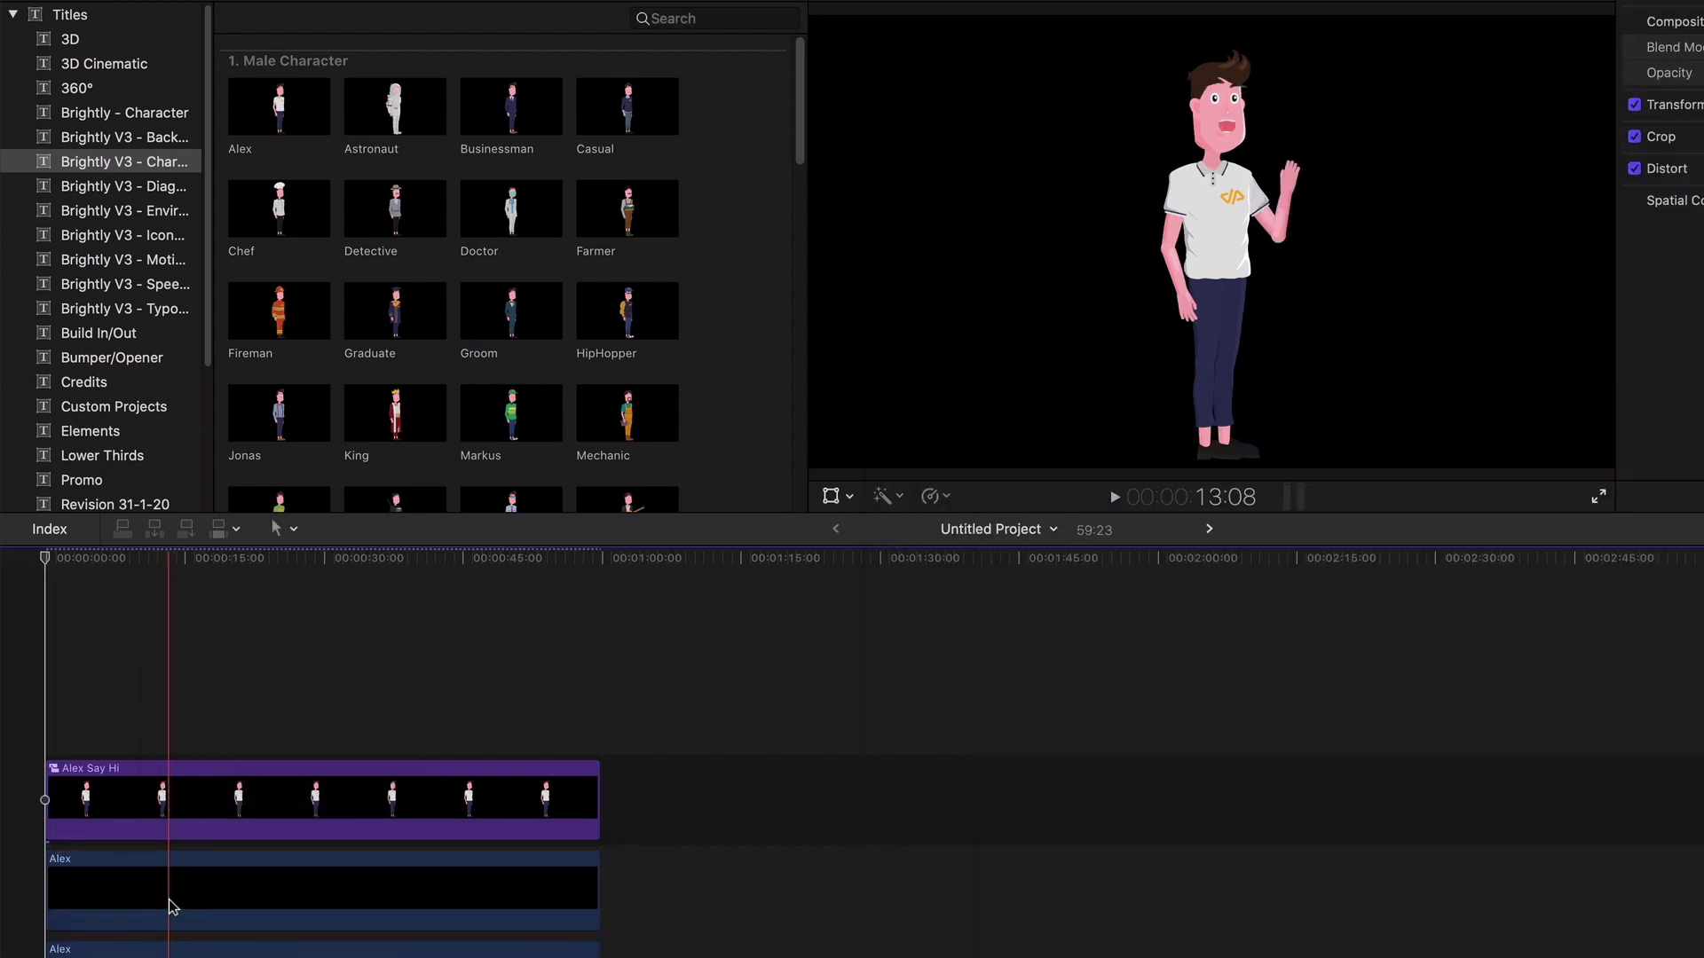
{"action": "key", "text": "BackSpace"}
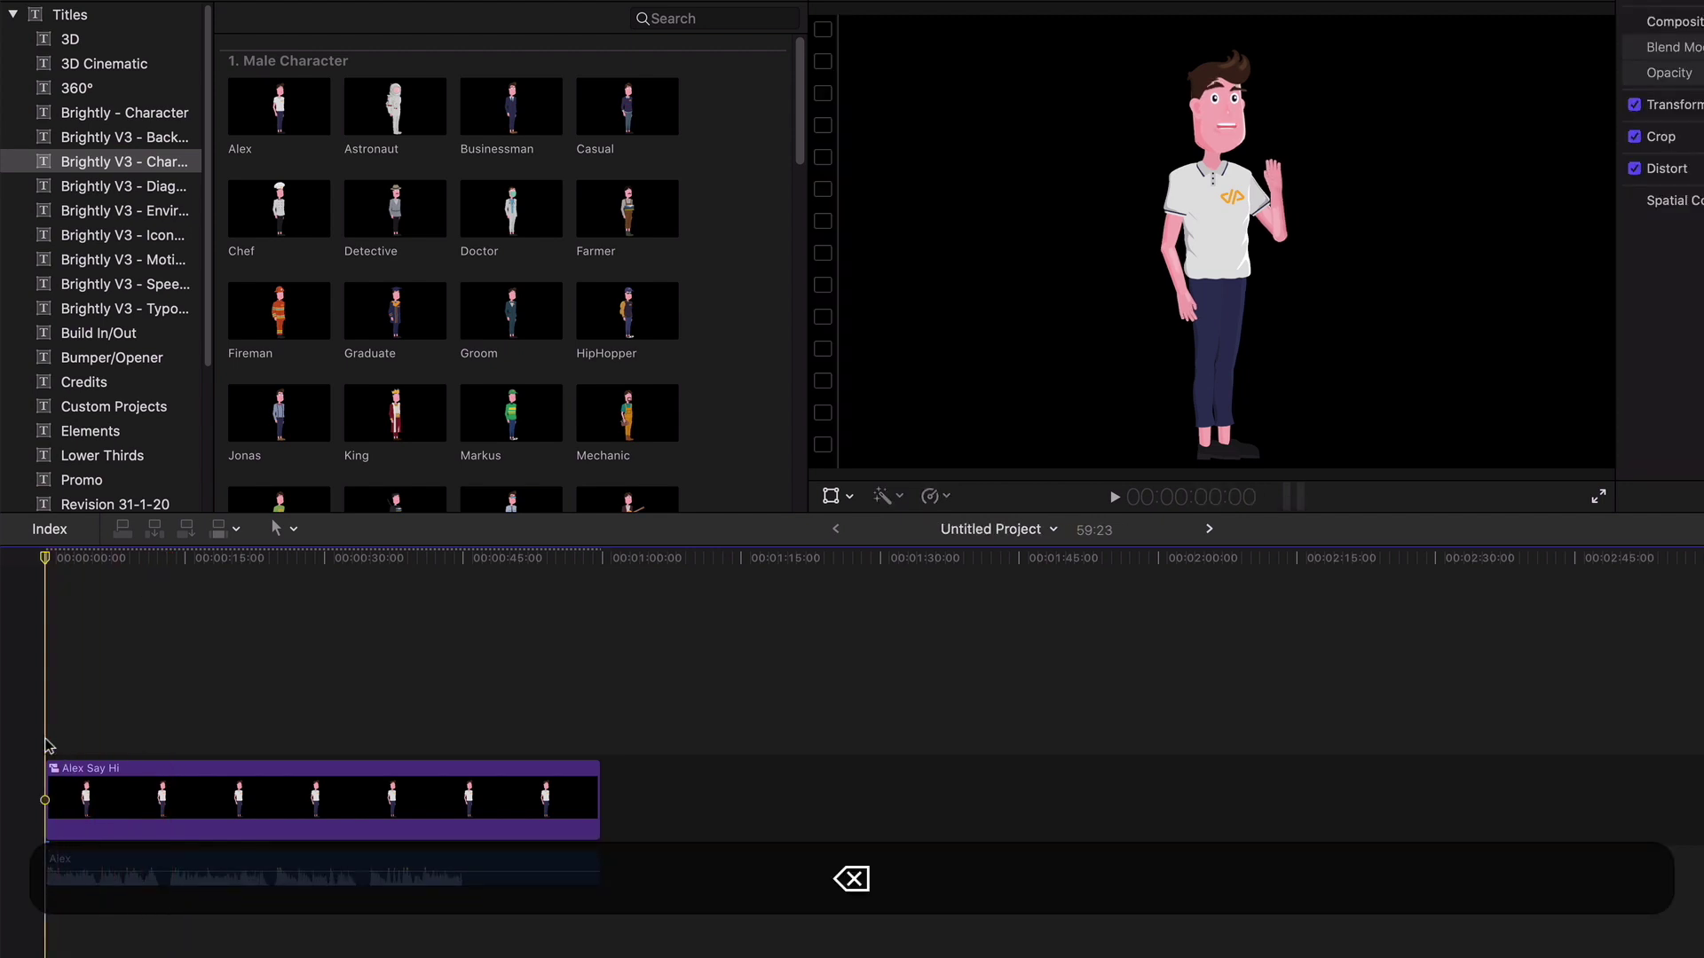
Play the project up to 12:21 and duplicate the Alex Say Hi compound clip in the event.
{"action": "key", "text": "space"}
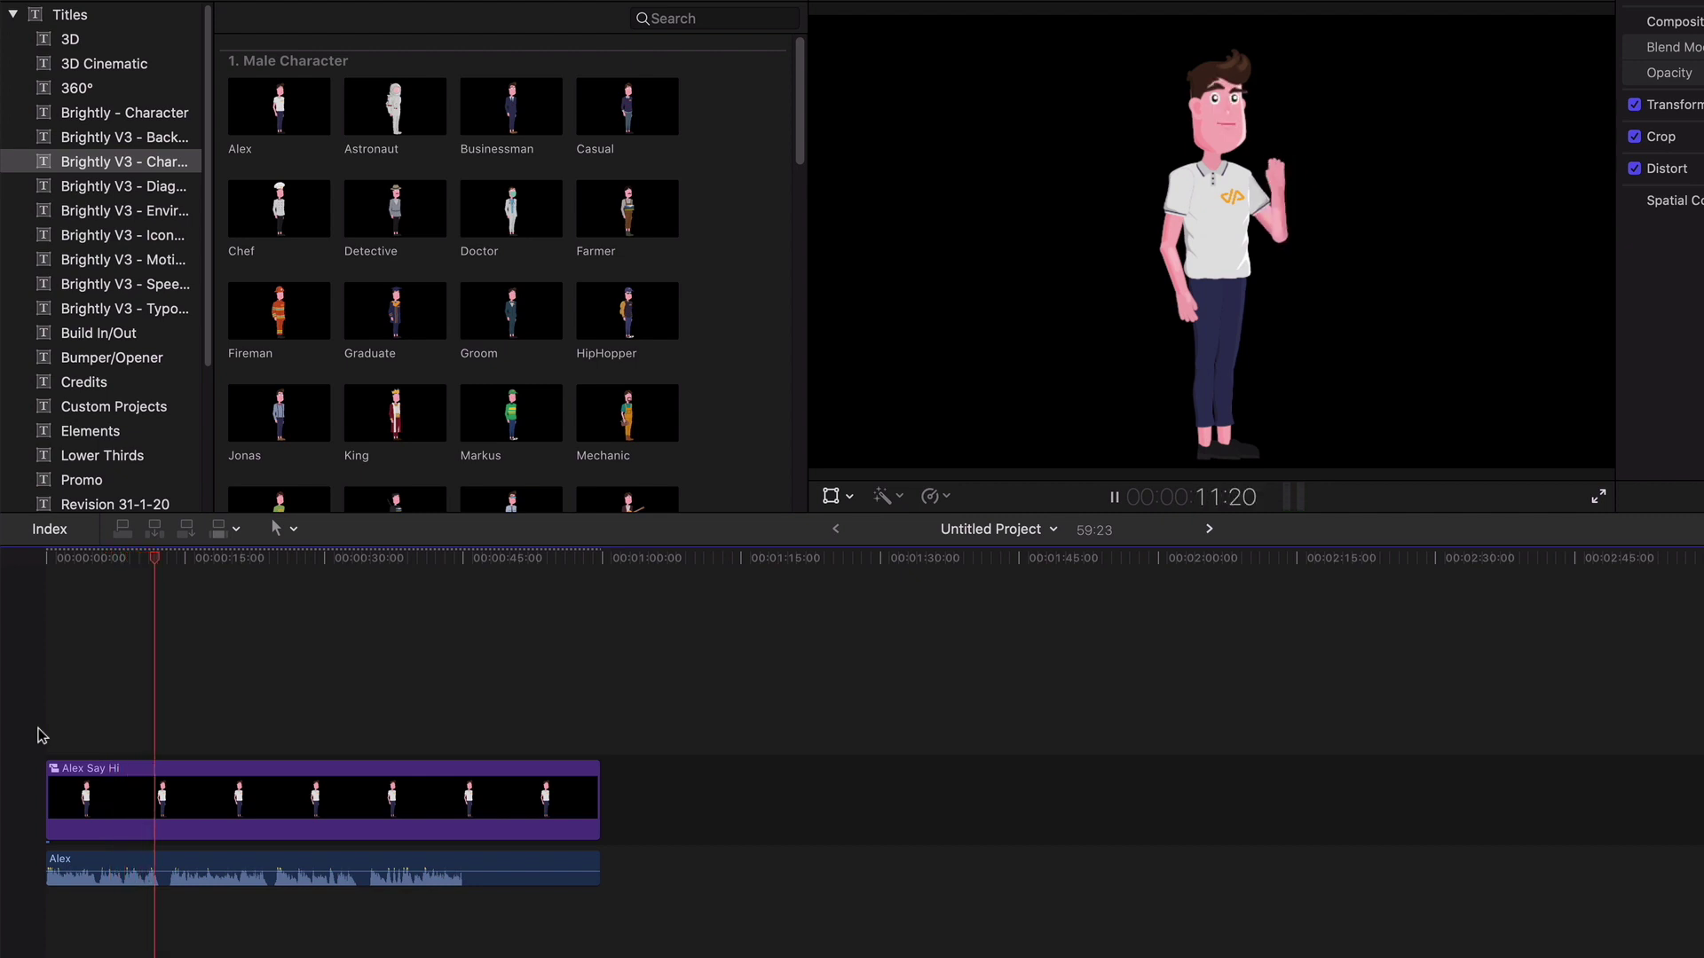
{"action": "key", "text": "space"}
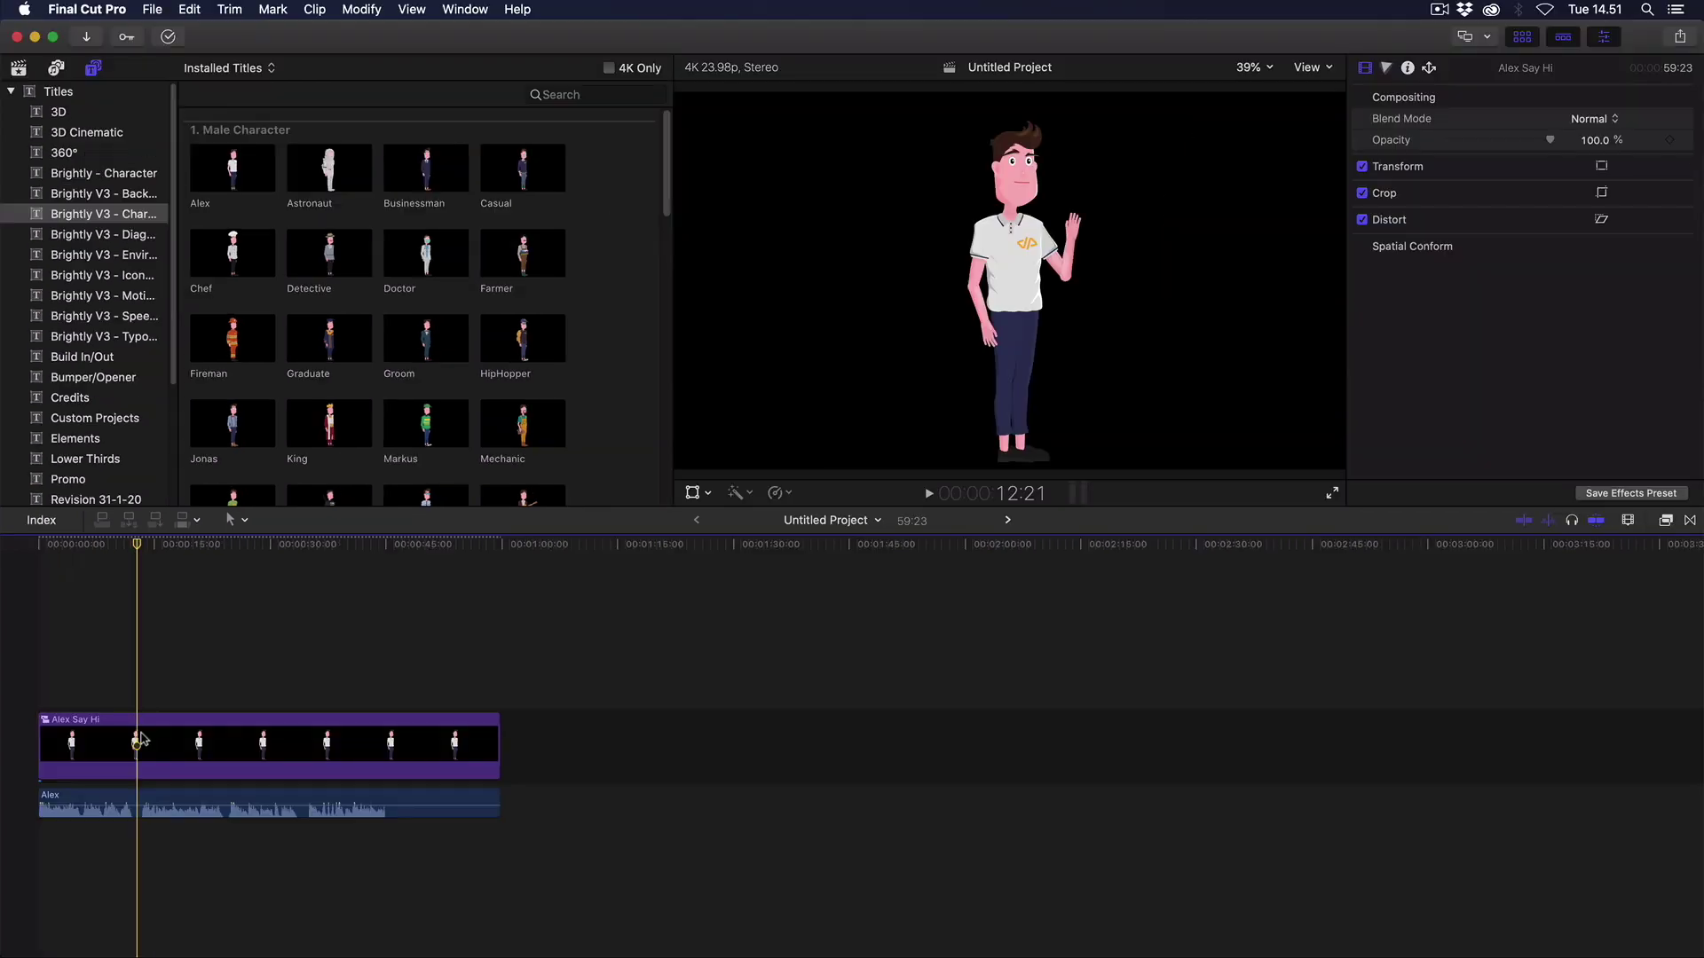
{"action": "left_click", "coordinate": [19, 68]}
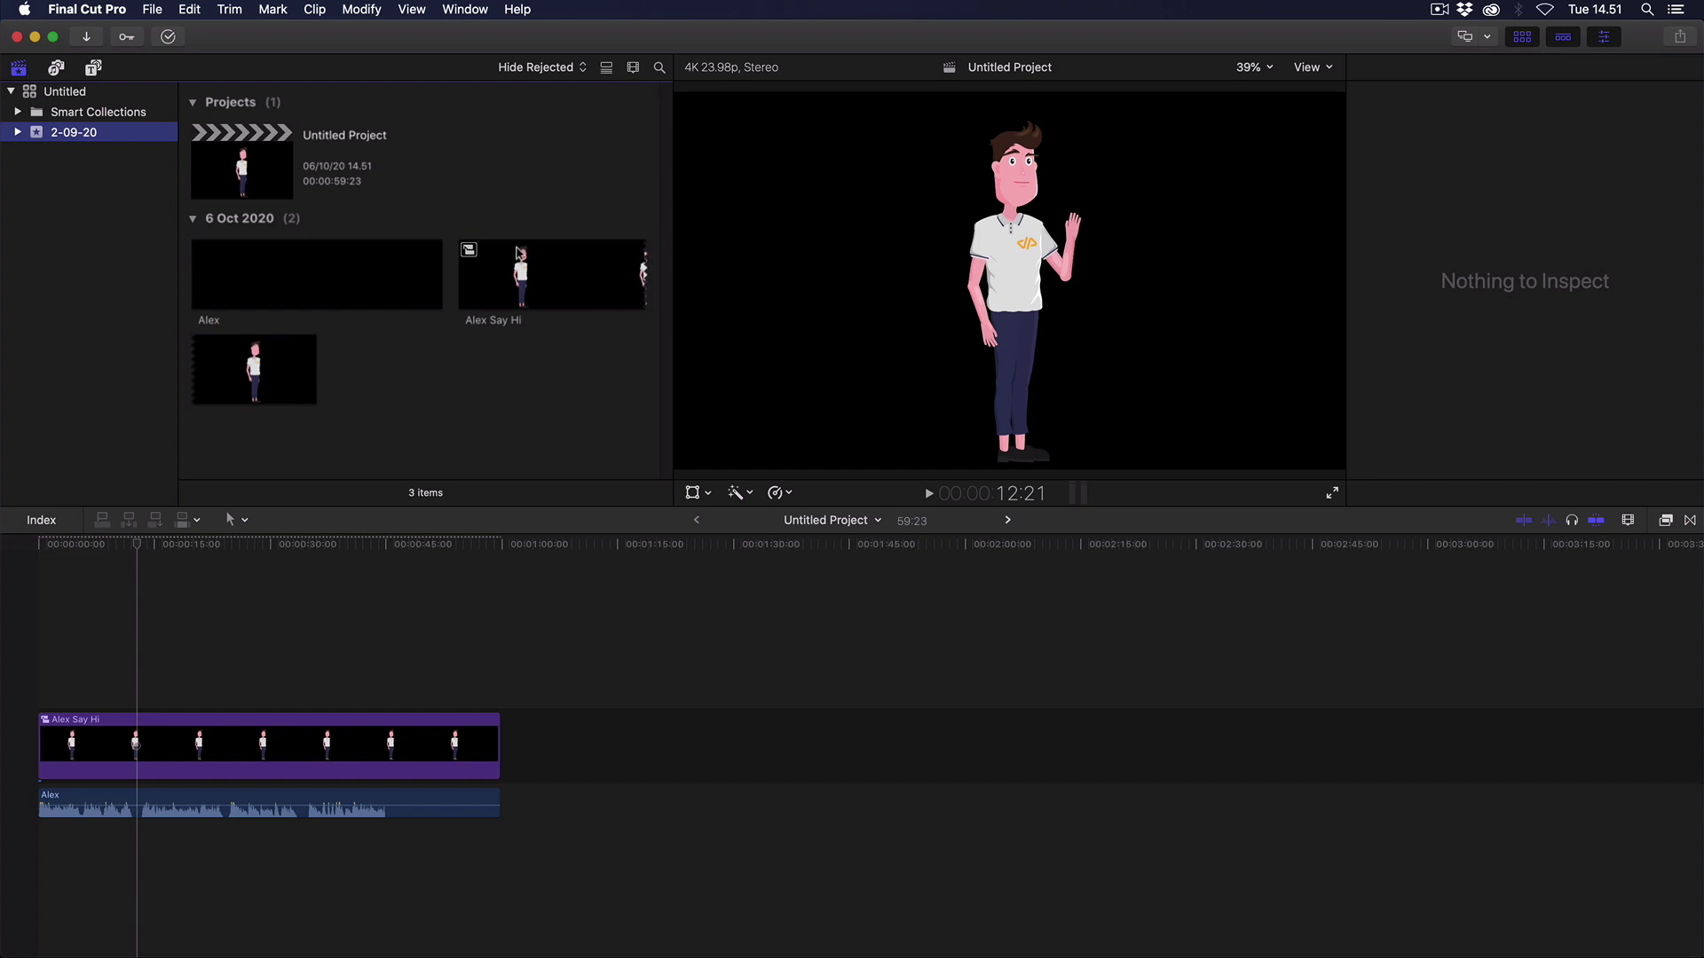
{"action": "left_click", "coordinate": [503, 276]}
{"action": "key", "text": "super+d"}
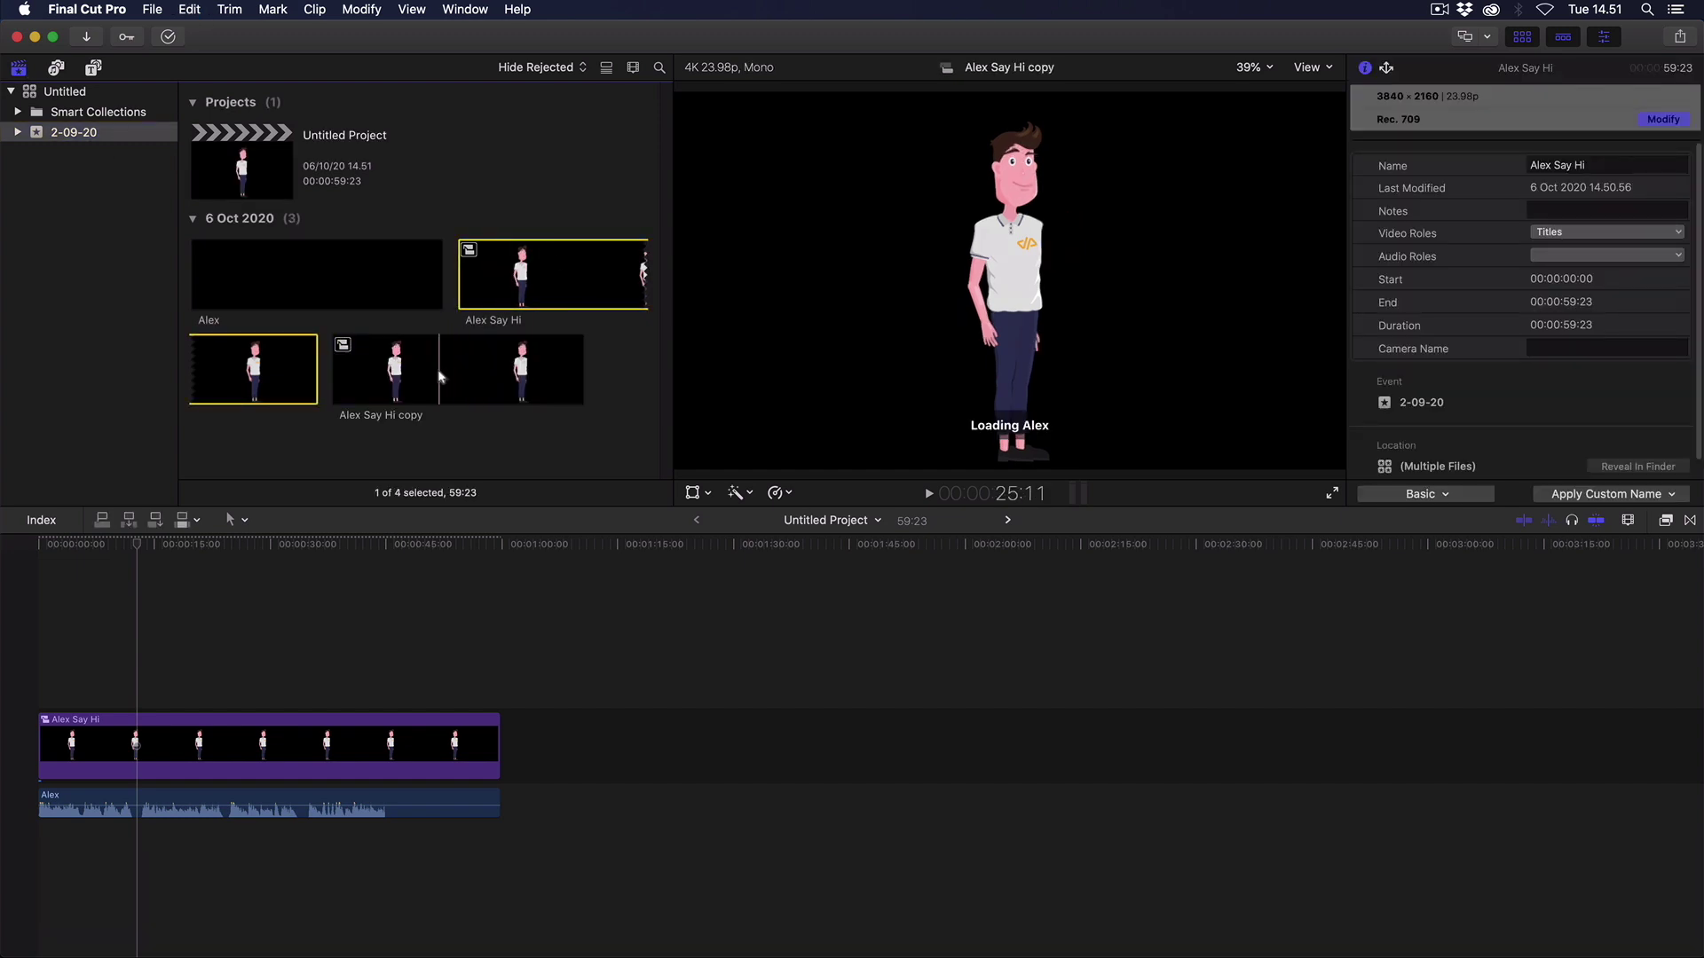
Connect the Alex Say Hi copy above the original with its start trimmed to 12:21, and overwrite it to the primary storyline.
{"action": "left_click", "coordinate": [441, 376]}
{"action": "left_click_drag", "start_coordinate": [441, 376], "coordinate": [139, 661]}
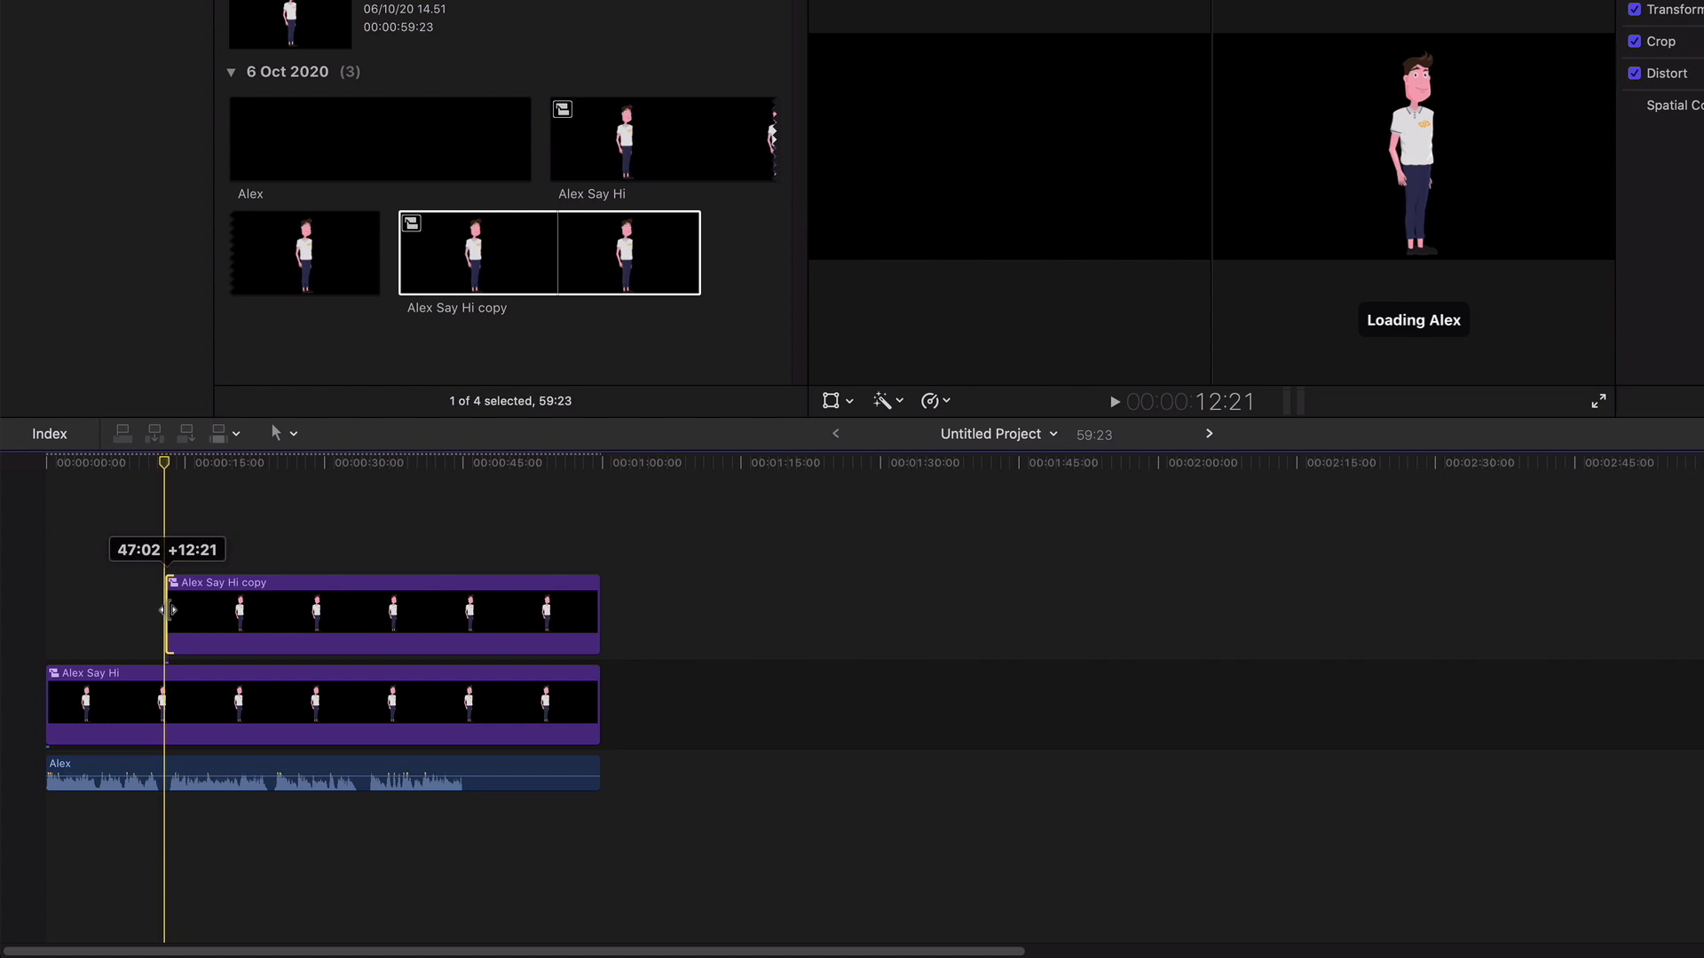
{"action": "right_click", "coordinate": [242, 619]}
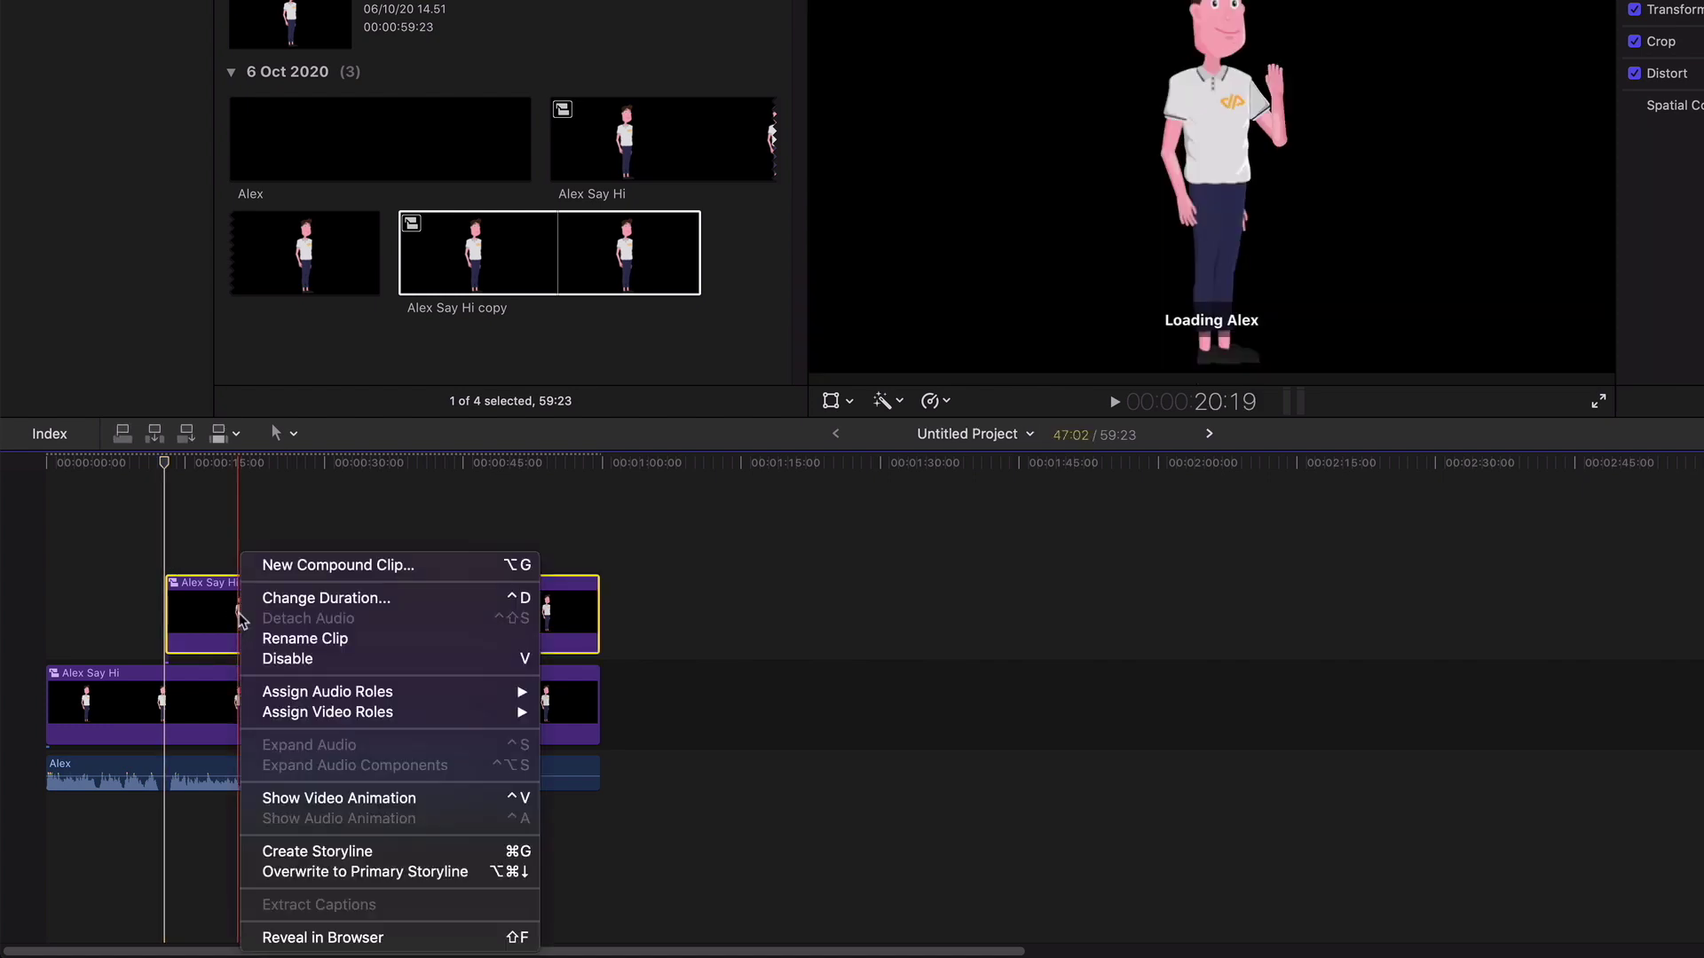
{"action": "left_click", "coordinate": [311, 873]}
Set the Alex title's gesture inside the Alex Say Hi copy to Talking, and play the project from the start.
{"action": "double_click", "coordinate": [310, 707]}
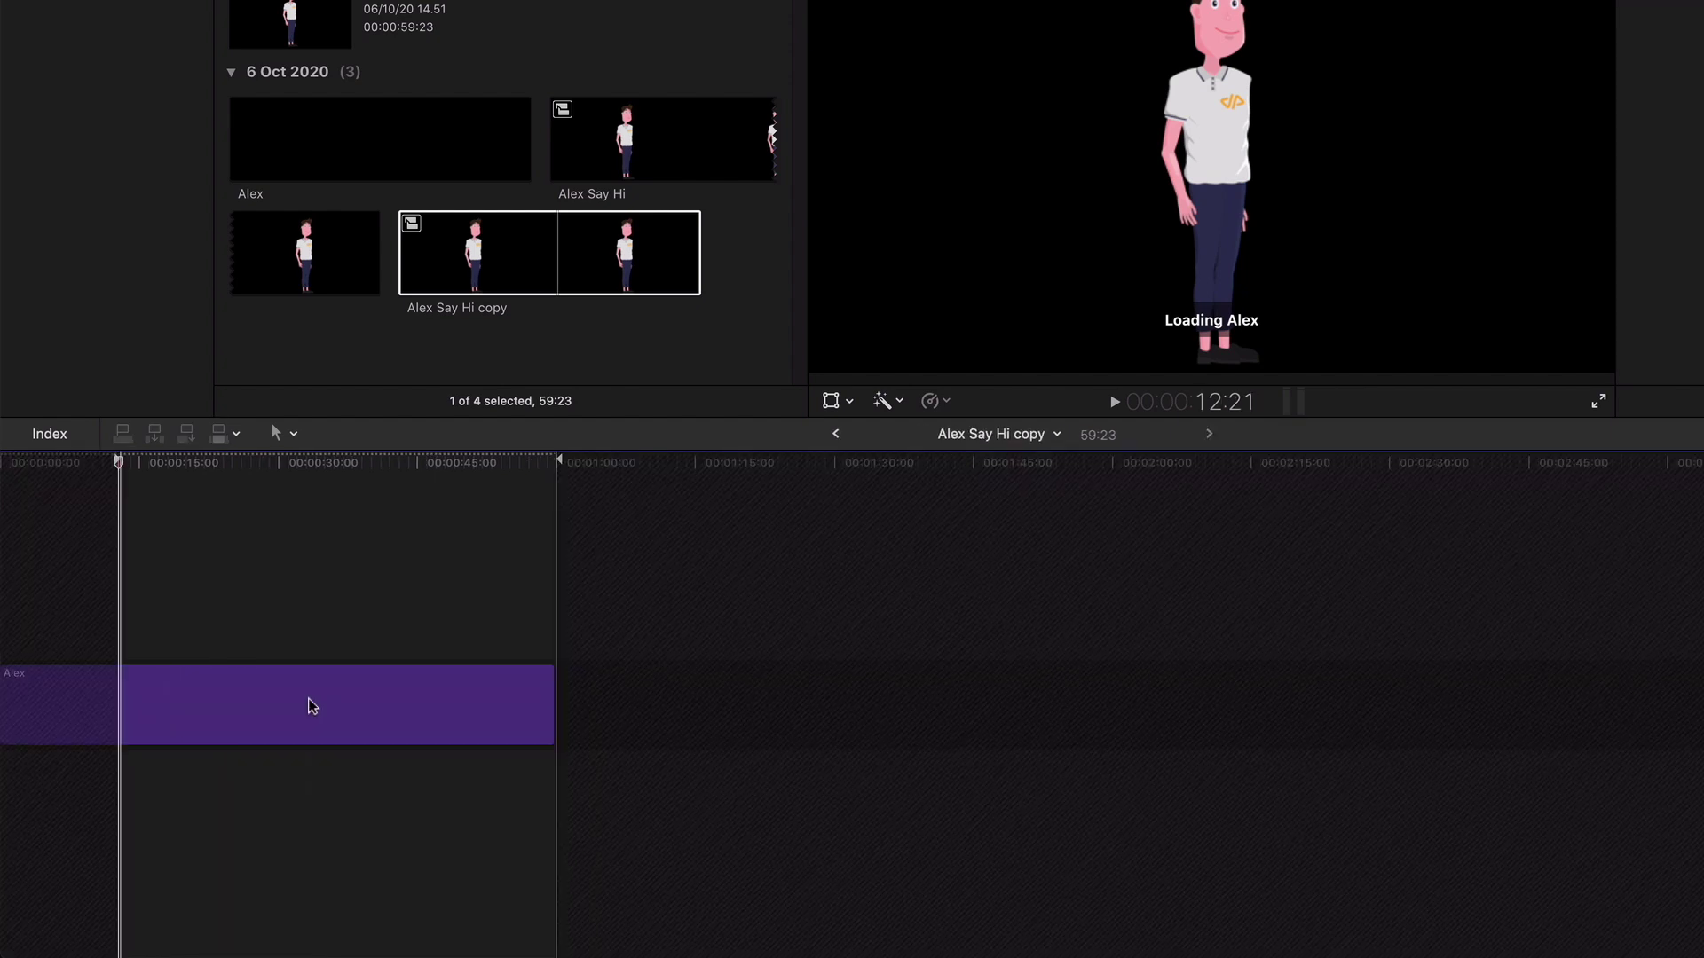
{"action": "left_click", "coordinate": [1594, 162]}
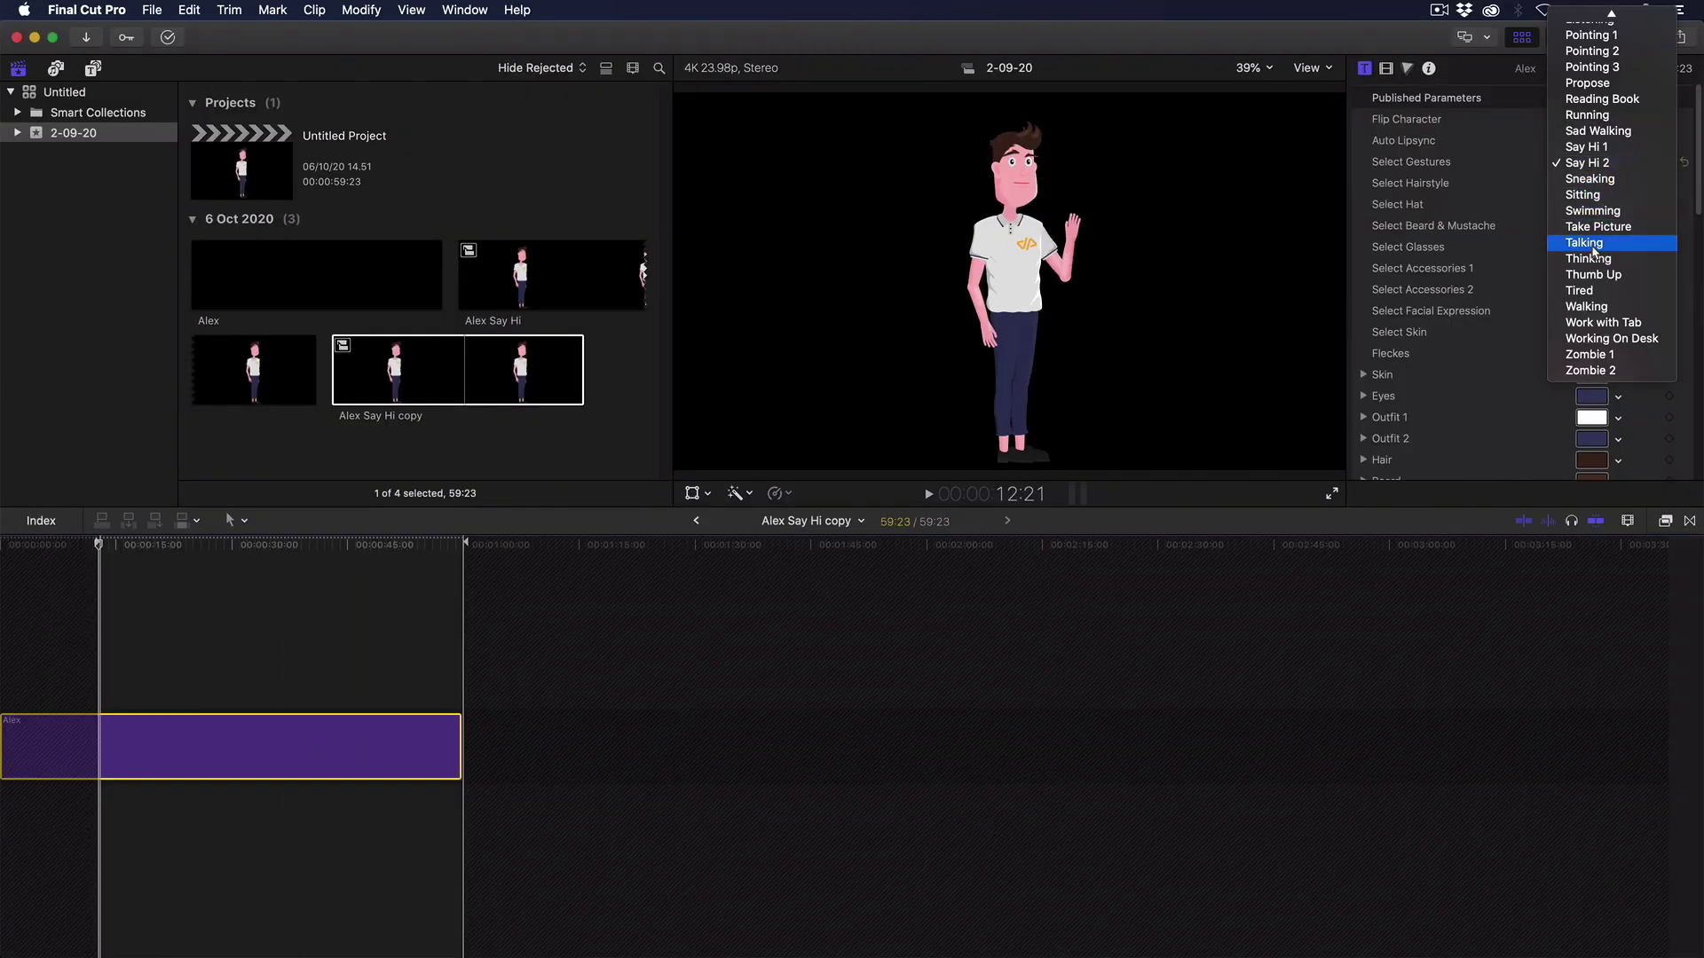
{"action": "key", "text": "Escape"}
{"action": "left_click", "coordinate": [695, 521]}
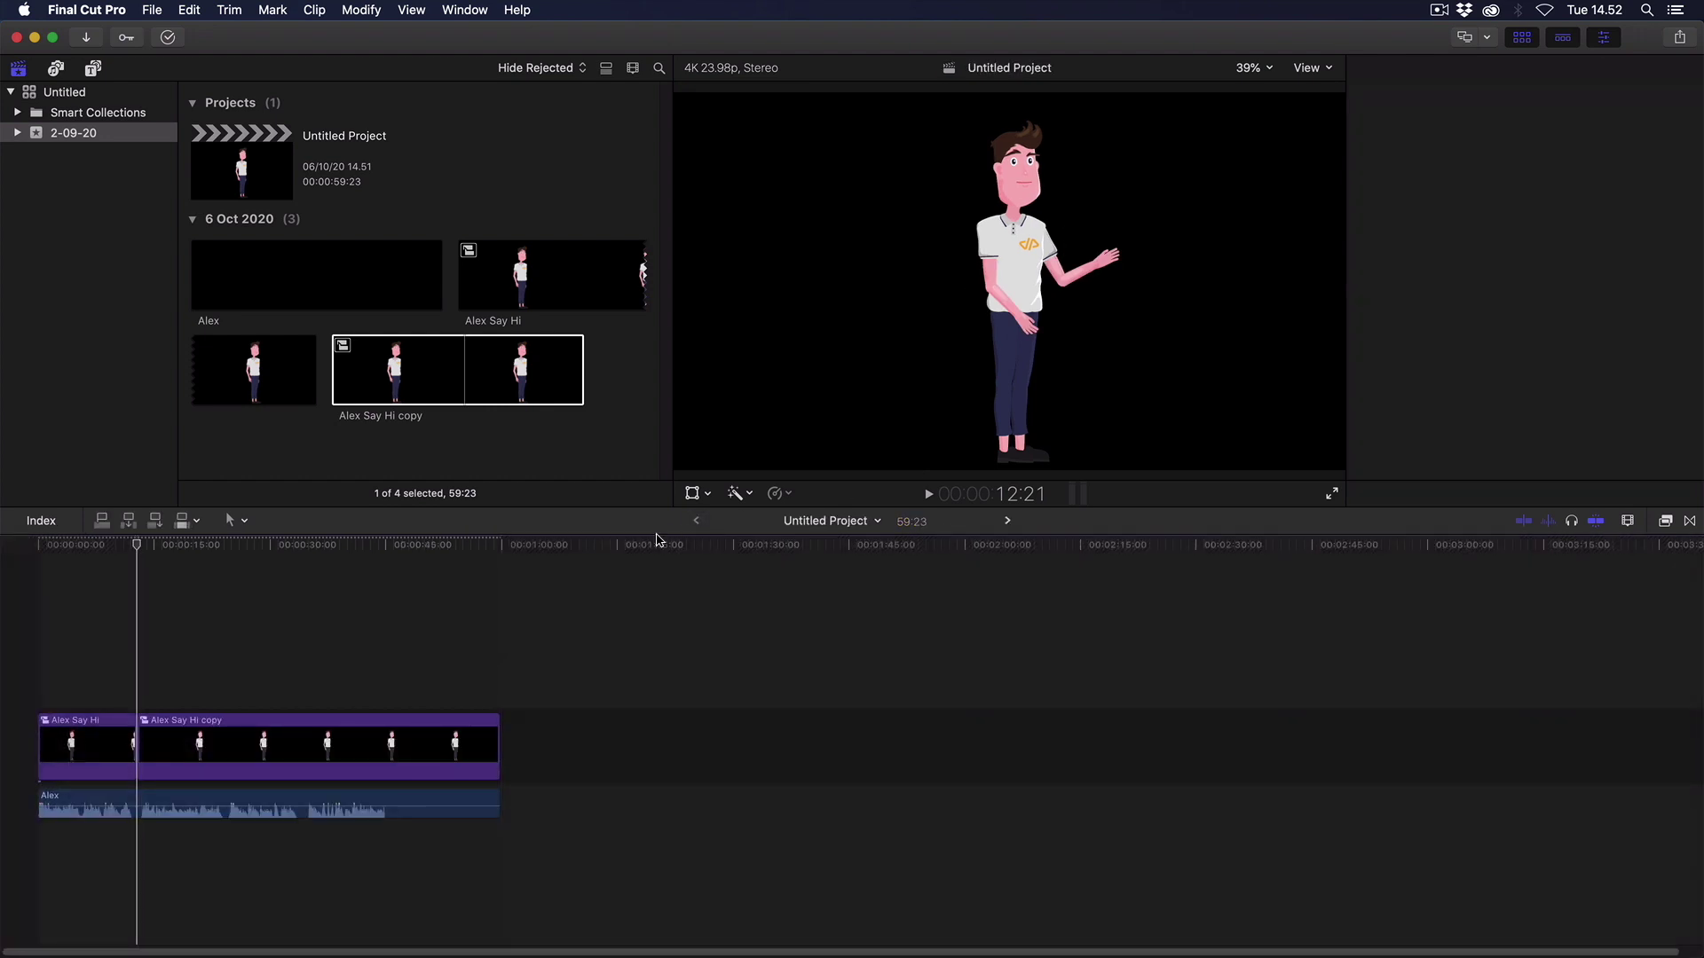
{"action": "left_click", "coordinate": [14, 557]}
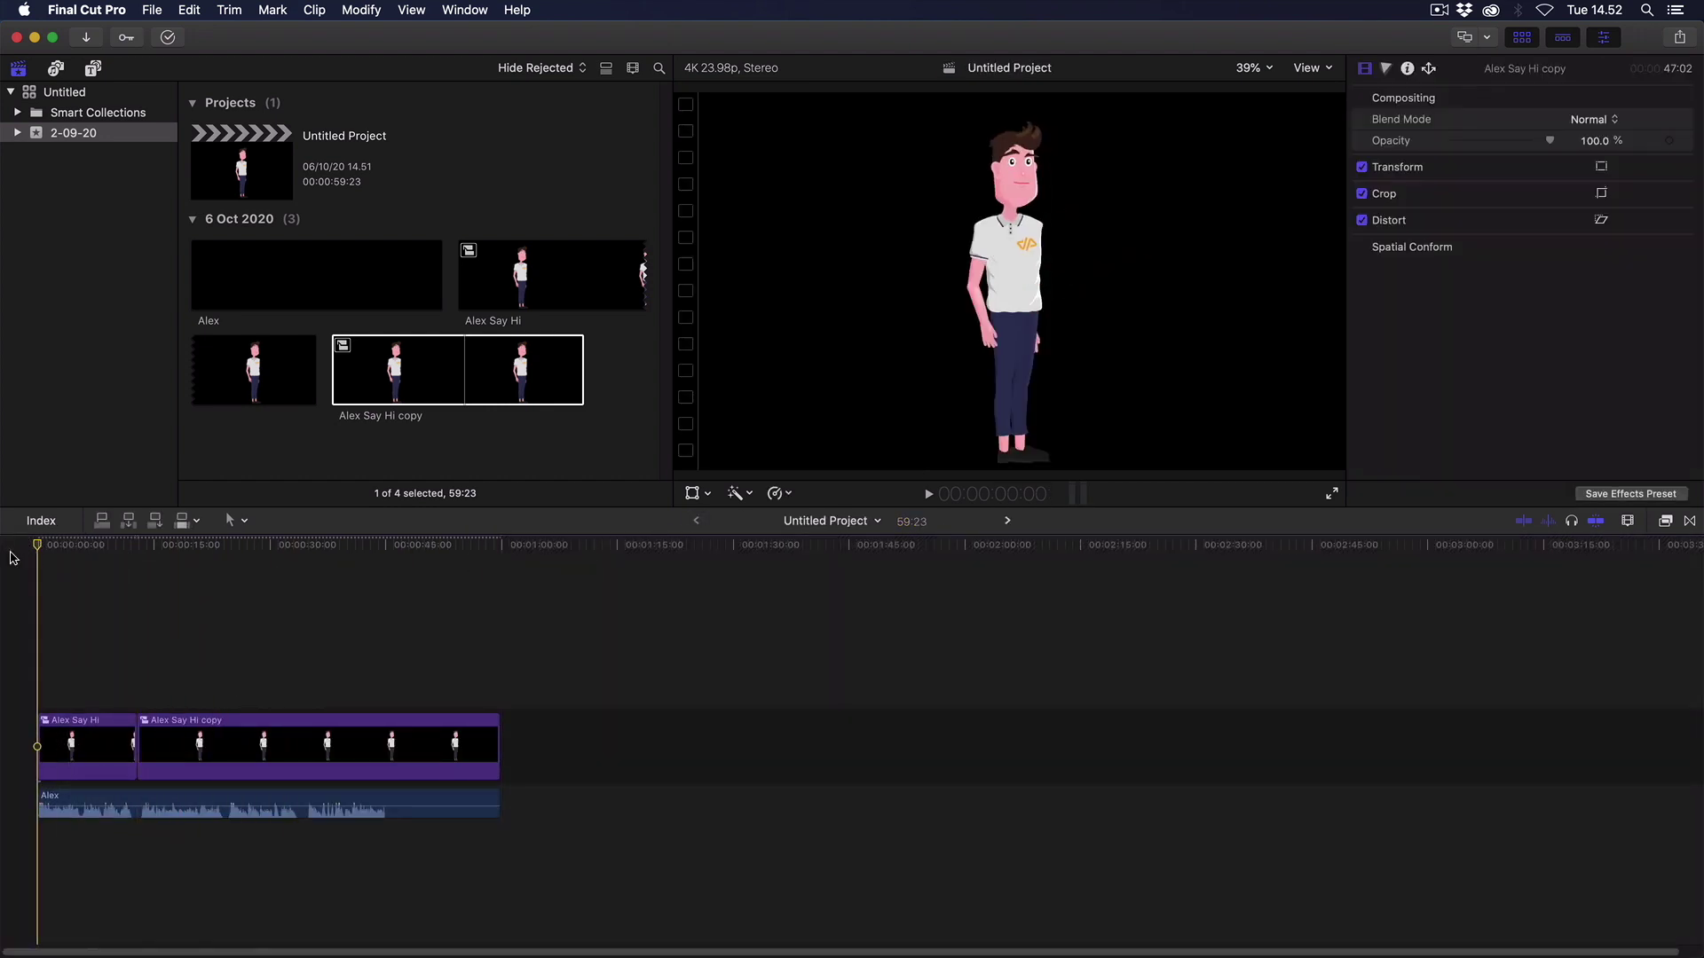
{"action": "key", "text": "space"}
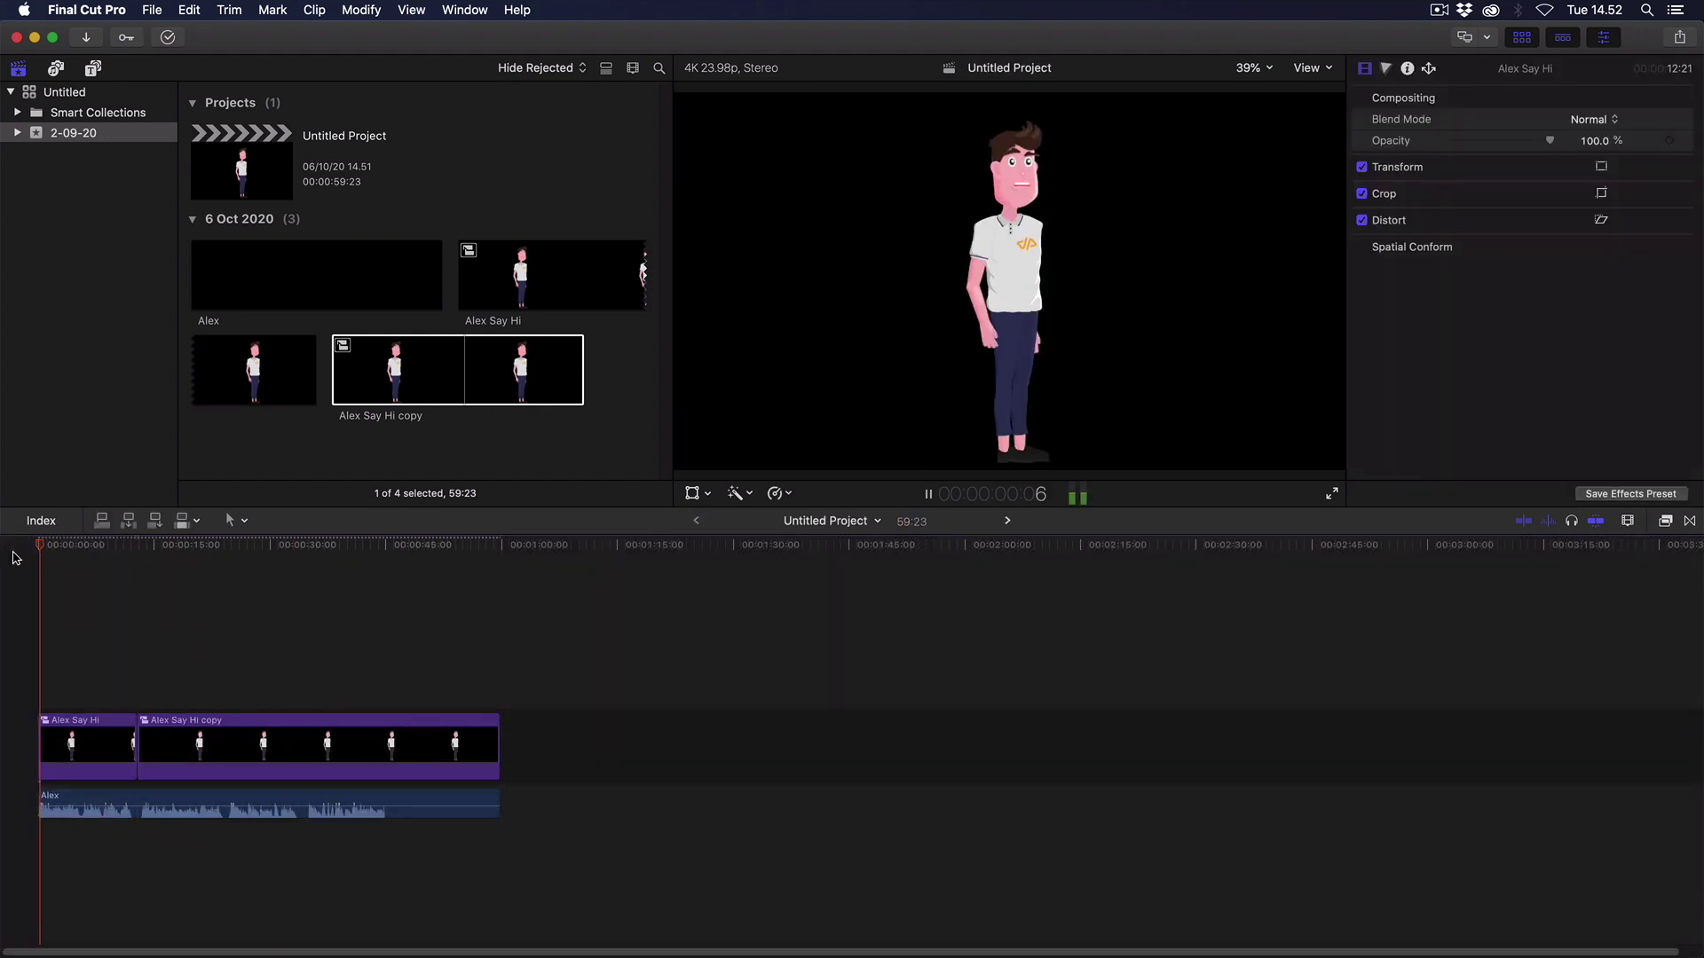